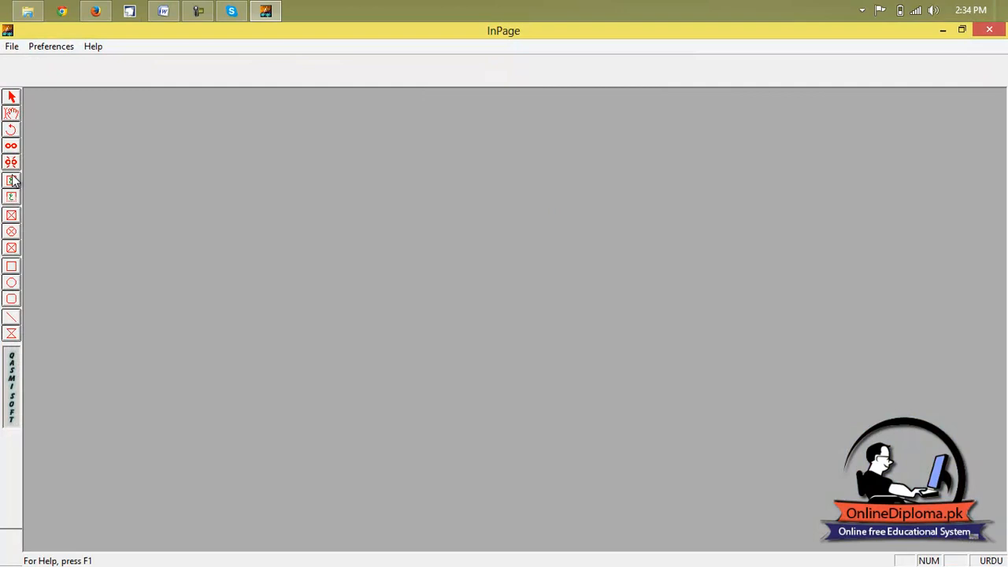
# Step: Create a new document and draw a text frame about 140 by 70 mm in the upper half of the page
pyautogui.click(12, 47)
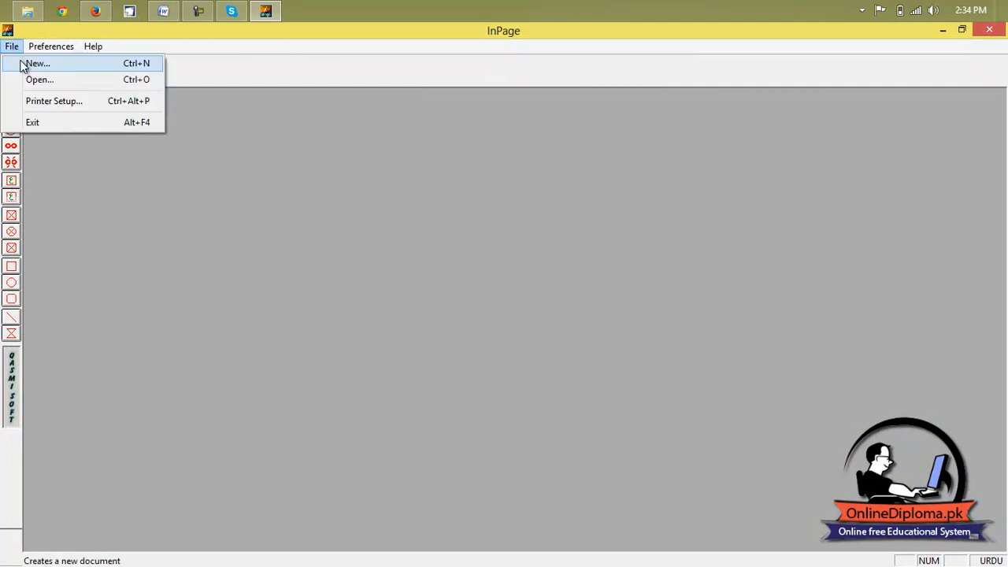
pyautogui.click(23, 63)
pyautogui.click(619, 255)
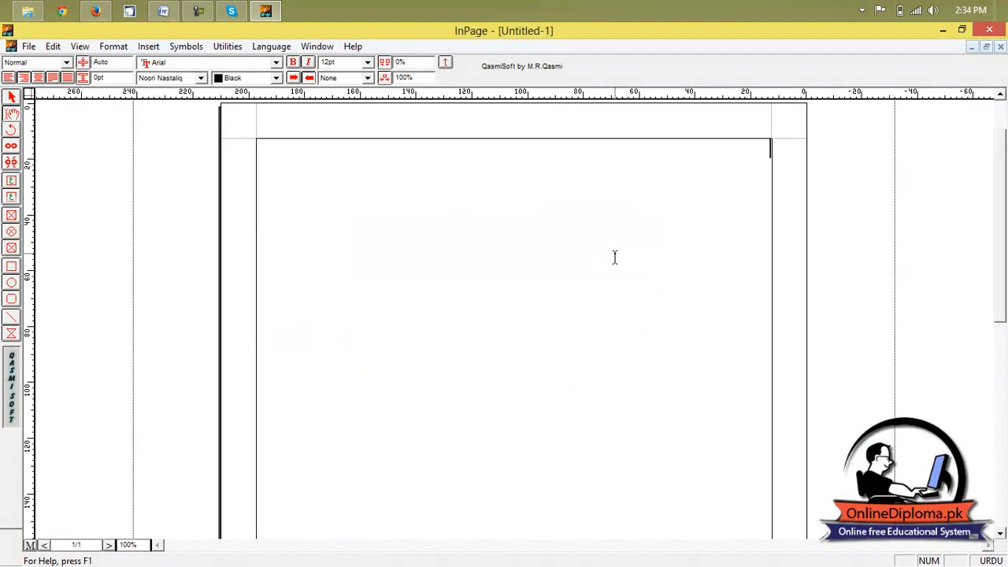
pyautogui.moveTo(339, 197); pyautogui.dragTo(718, 390)
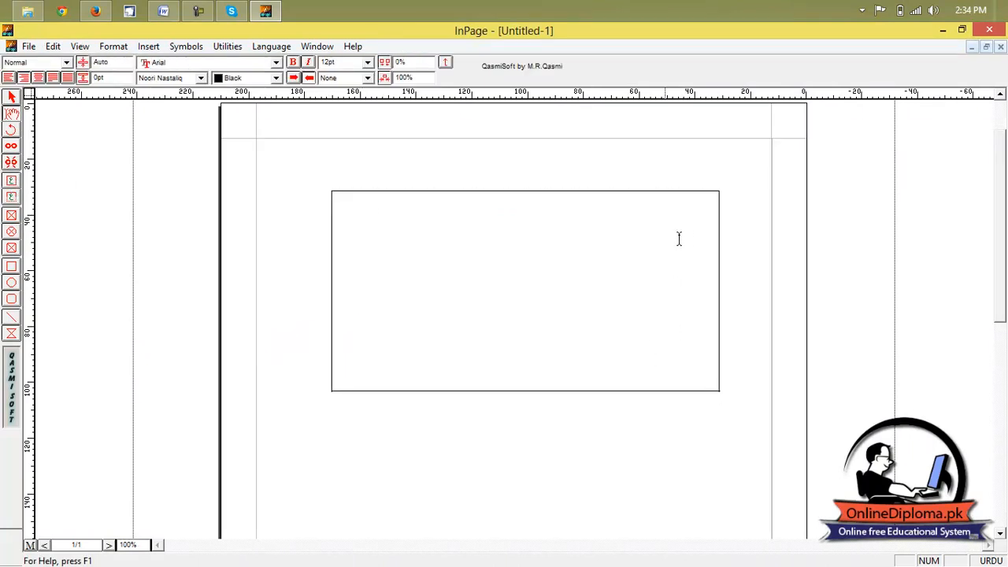
# Step: Enter the Urdu greeting عید مبارک at 24 pt in the text frame
pyautogui.click(367, 63)
pyautogui.click(352, 122)
pyautogui.write('یدمبارک')
# Step: Enlarge the greeting text عید مبارک to 48 pt
pyautogui.moveTo(657, 220); pyautogui.dragTo(756, 218)
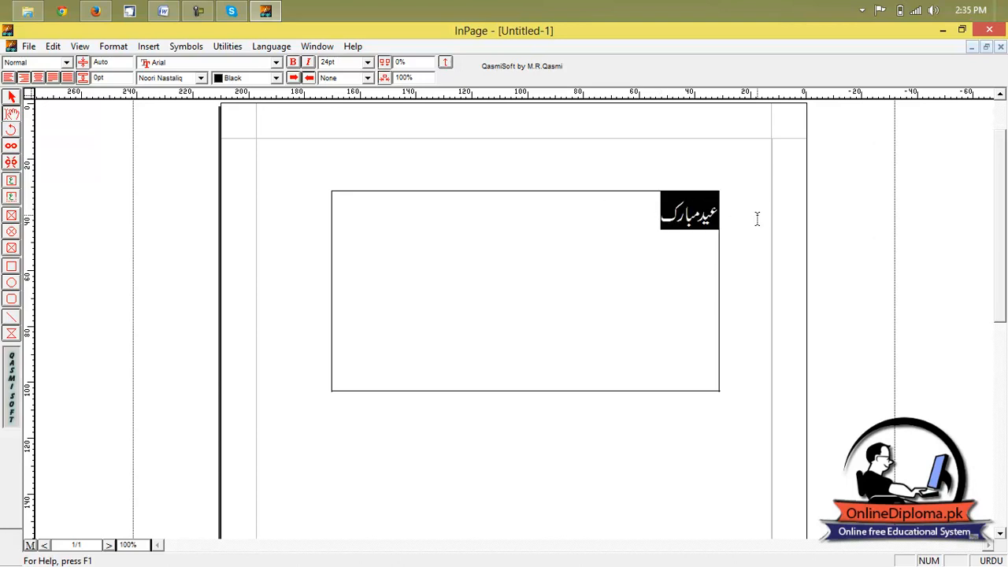
pyautogui.click(367, 62)
pyautogui.click(354, 130)
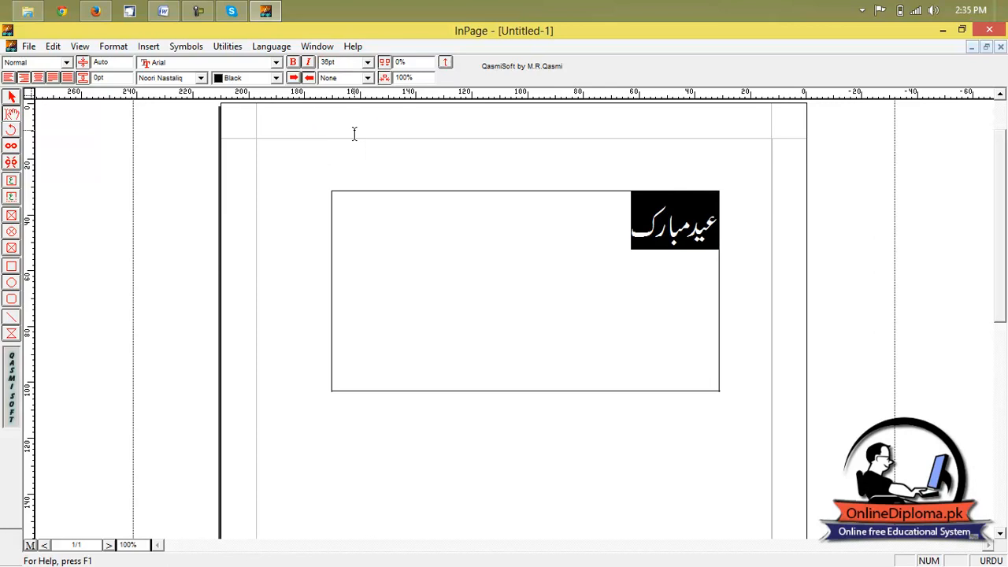
pyautogui.click(366, 62)
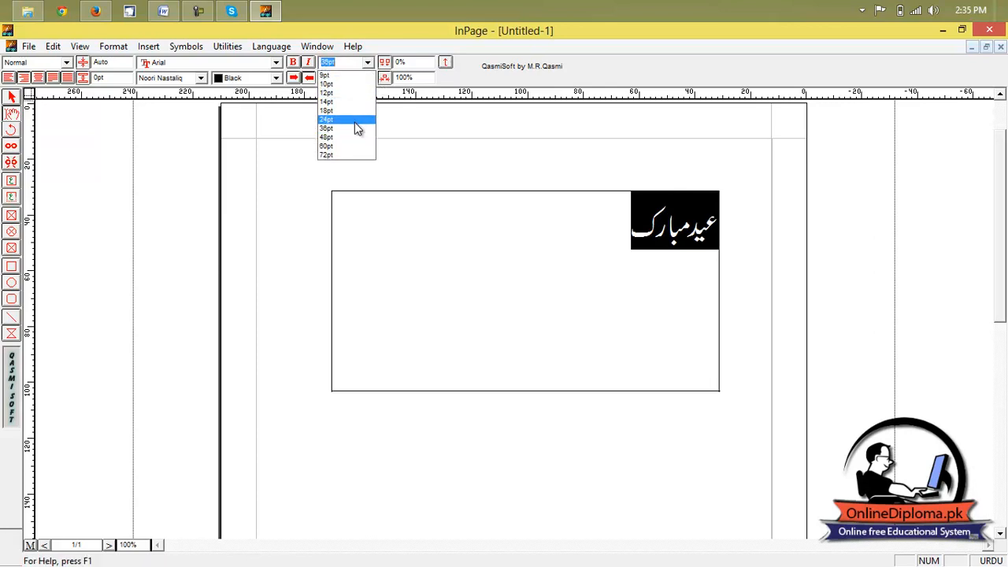
pyautogui.click(354, 130)
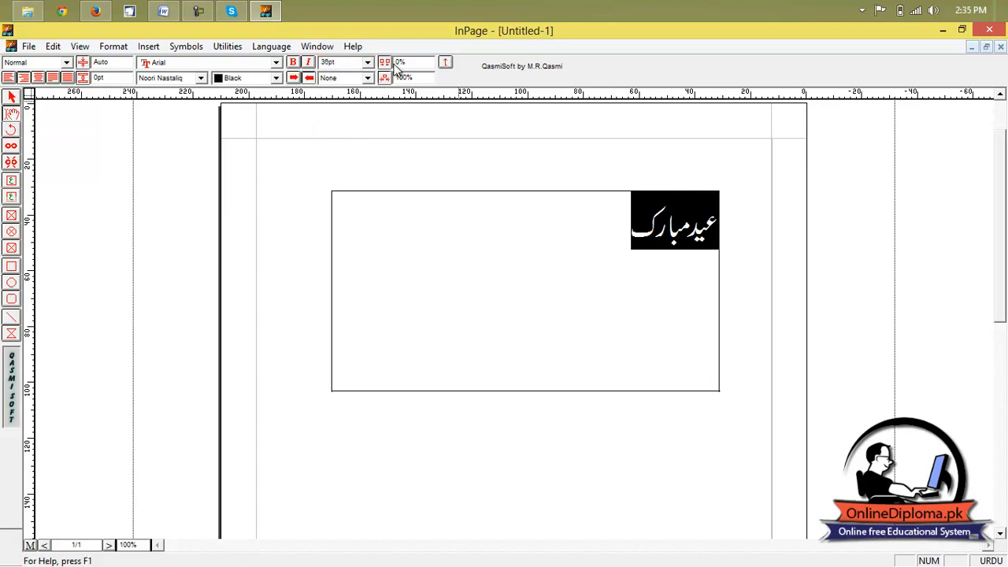
pyautogui.click(367, 63)
pyautogui.click(353, 137)
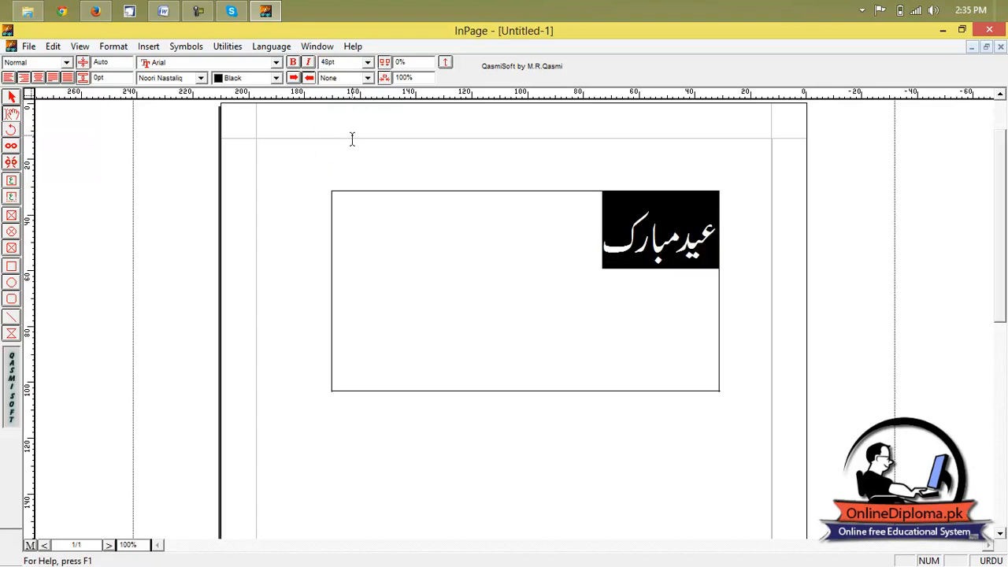
# Step: Try the Noori Character and Aasaar Urdu fonts on the greeting and settle on Akram
pyautogui.click(180, 78)
pyautogui.click(180, 106)
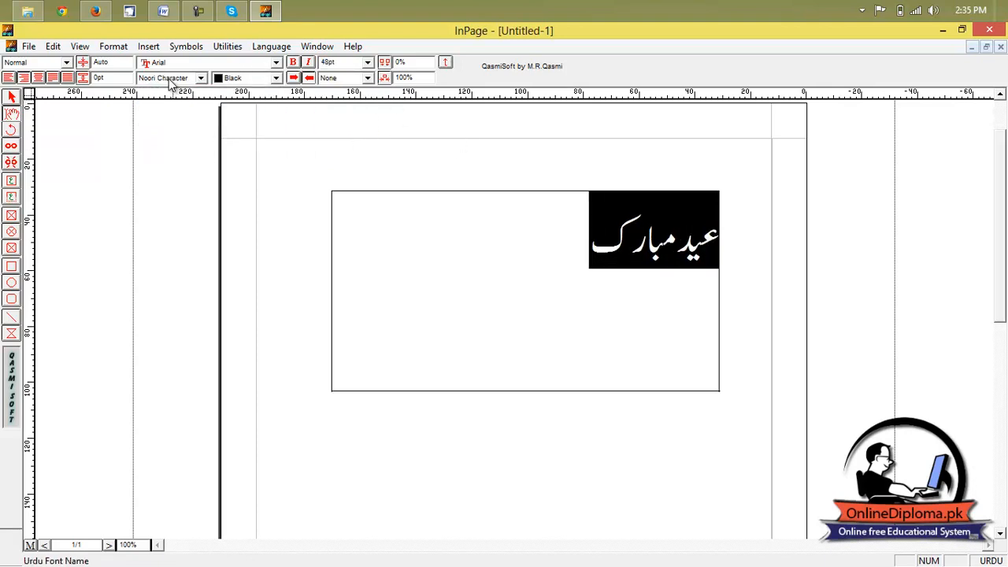
pyautogui.click(168, 80)
pyautogui.click(168, 113)
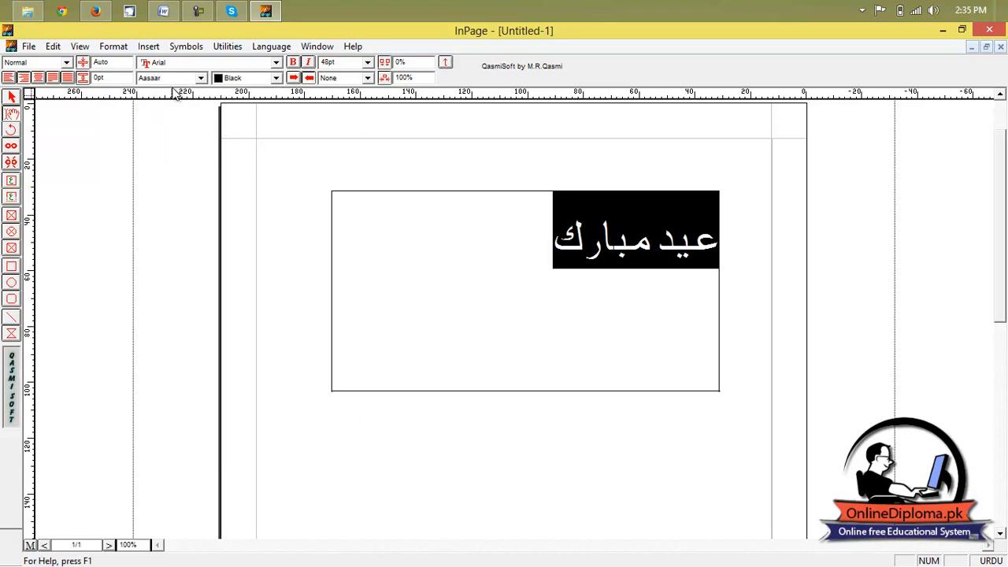
pyautogui.click(175, 80)
pyautogui.click(176, 131)
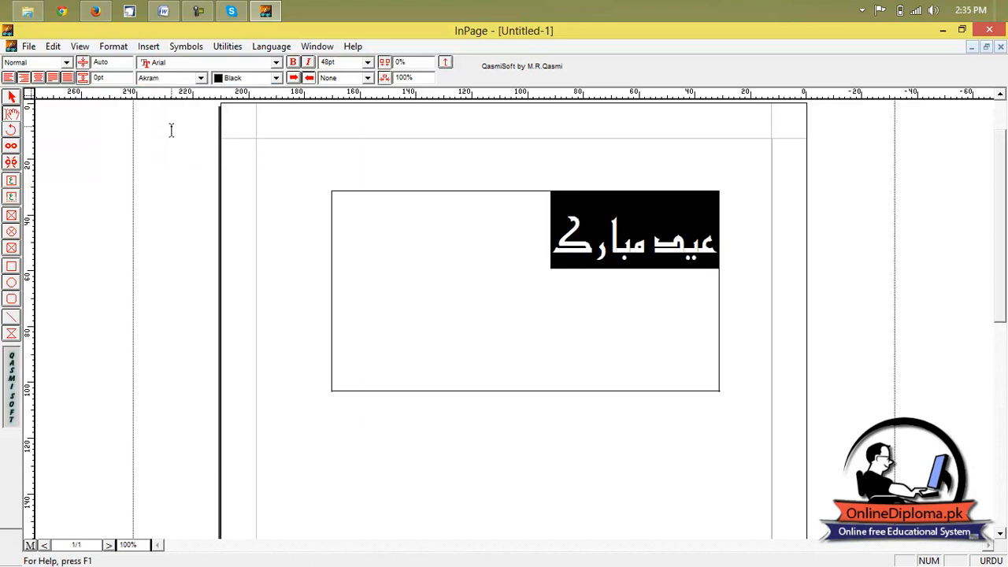
pyautogui.click(202, 80)
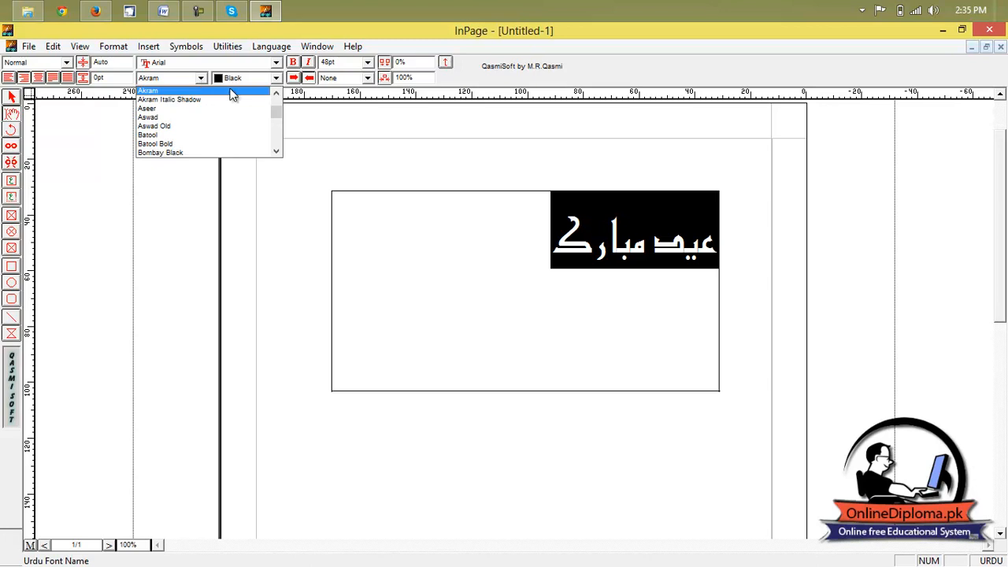
pyautogui.click(490, 256)
pyautogui.click(740, 233)
pyautogui.click(684, 228)
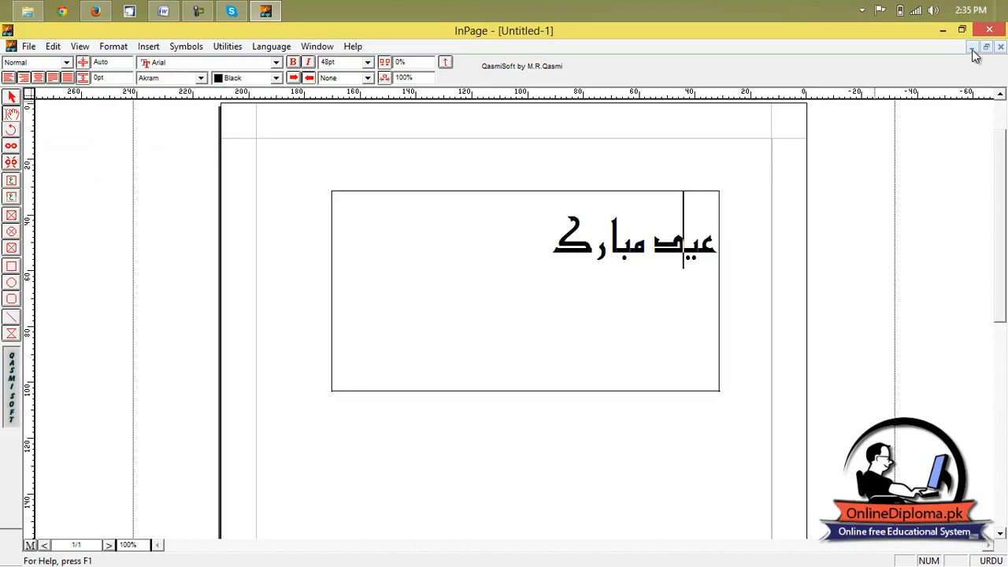
# Step: Switch to CorelDRAW 12 and create a new Letter graphic with landscape orientation
pyautogui.click(130, 10)
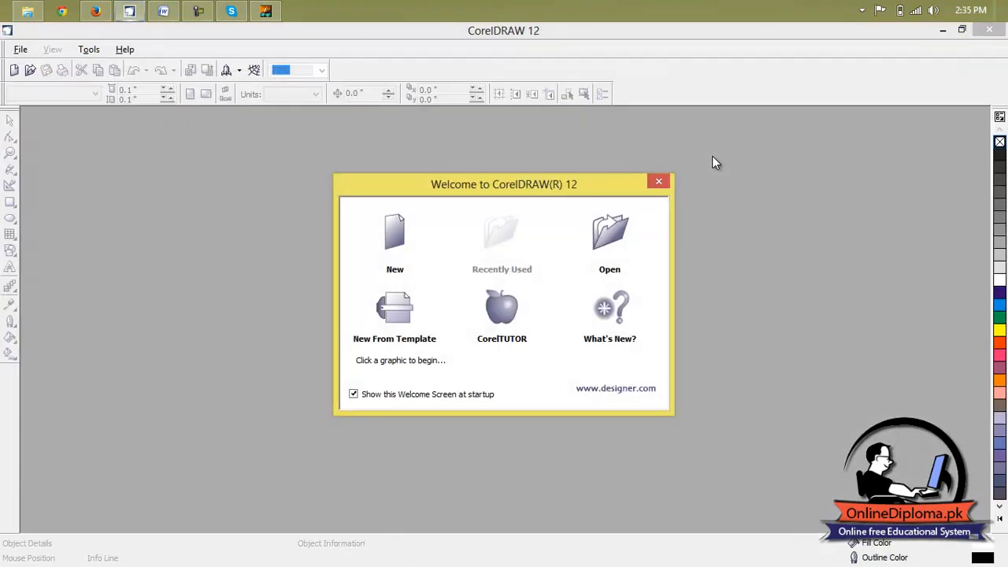
pyautogui.click(394, 233)
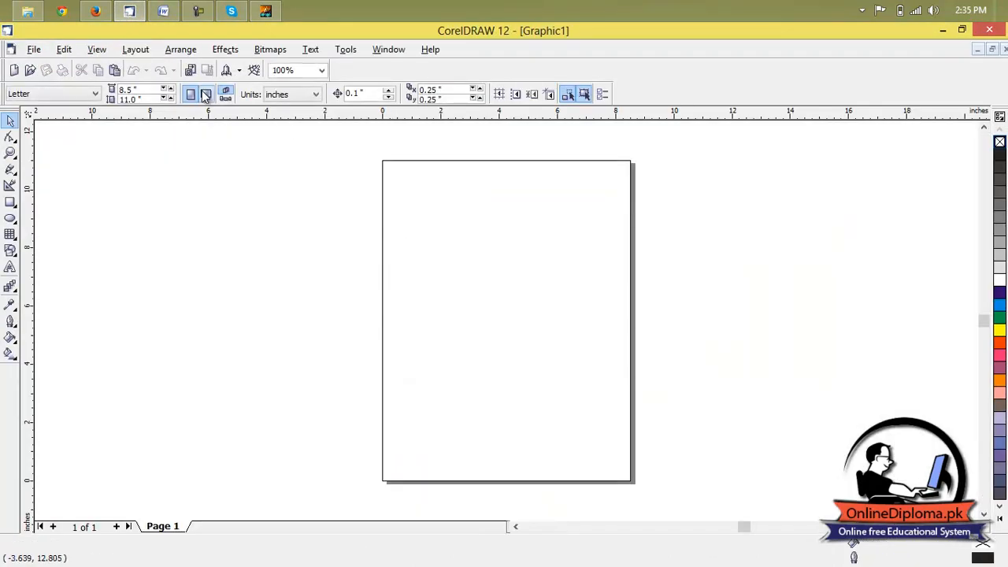
pyautogui.click(11, 202)
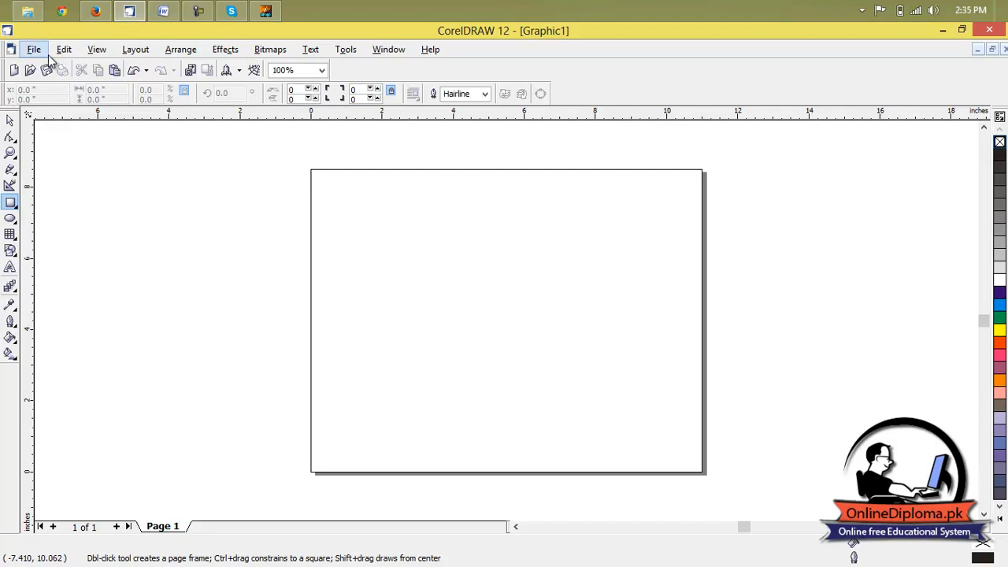
# Step: Import the stars-at-night JPG from the Desktop and stretch it over the whole page, about 11.03 by 8.53 inches
pyautogui.click(192, 71)
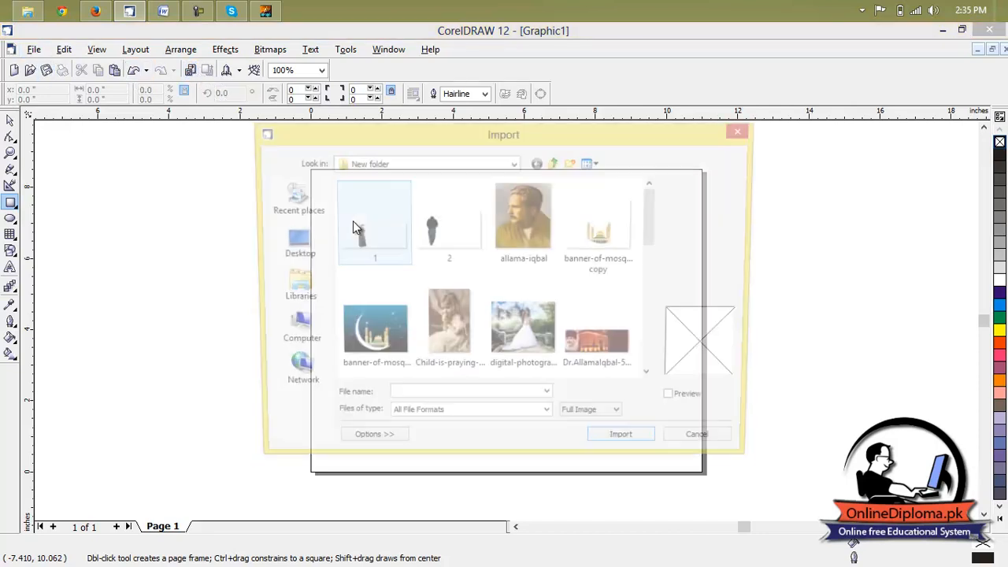
pyautogui.moveTo(653, 225); pyautogui.dragTo(664, 344)
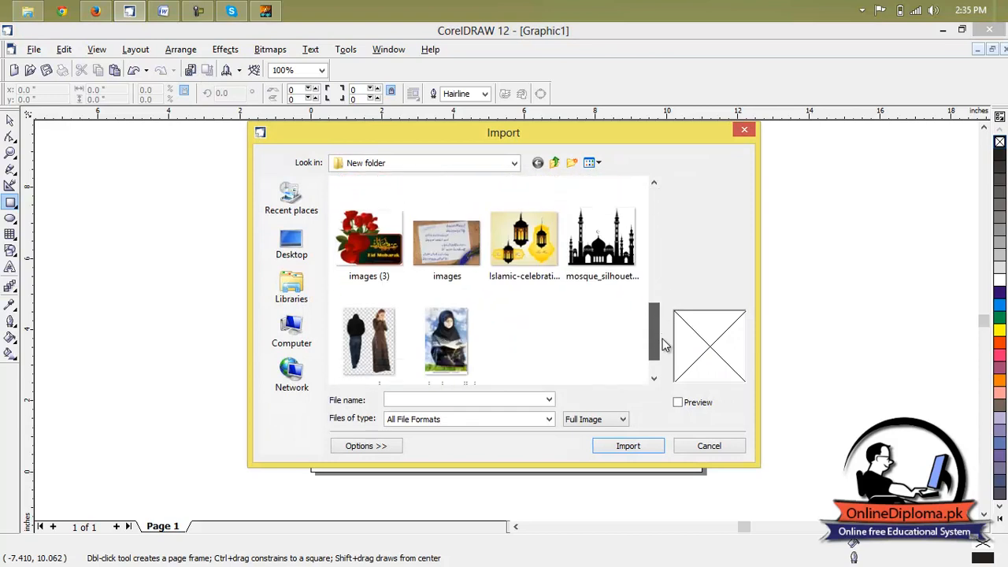
pyautogui.click(291, 244)
pyautogui.moveTo(657, 265); pyautogui.dragTo(657, 372)
pyautogui.click(392, 297)
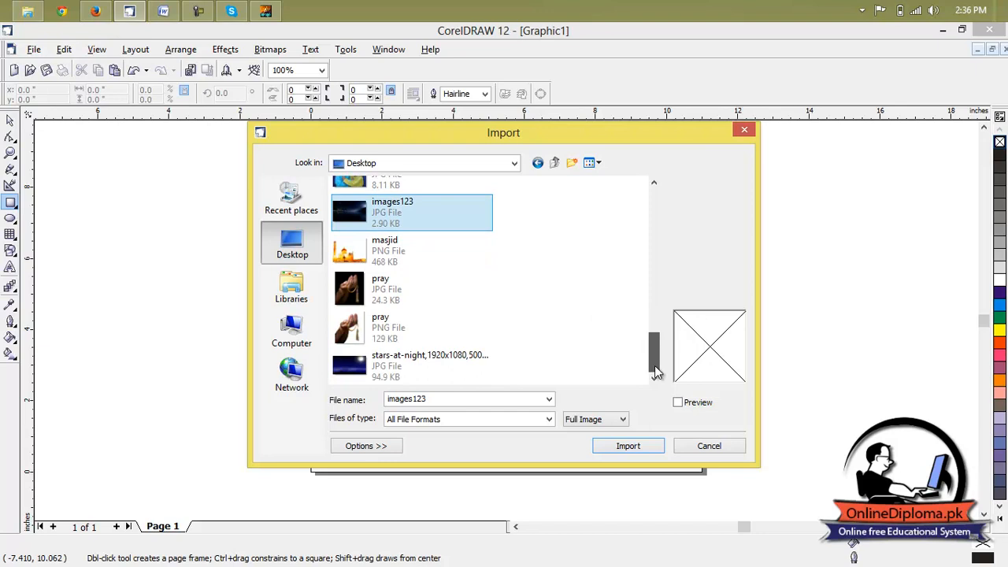
pyautogui.doubleClick(442, 367)
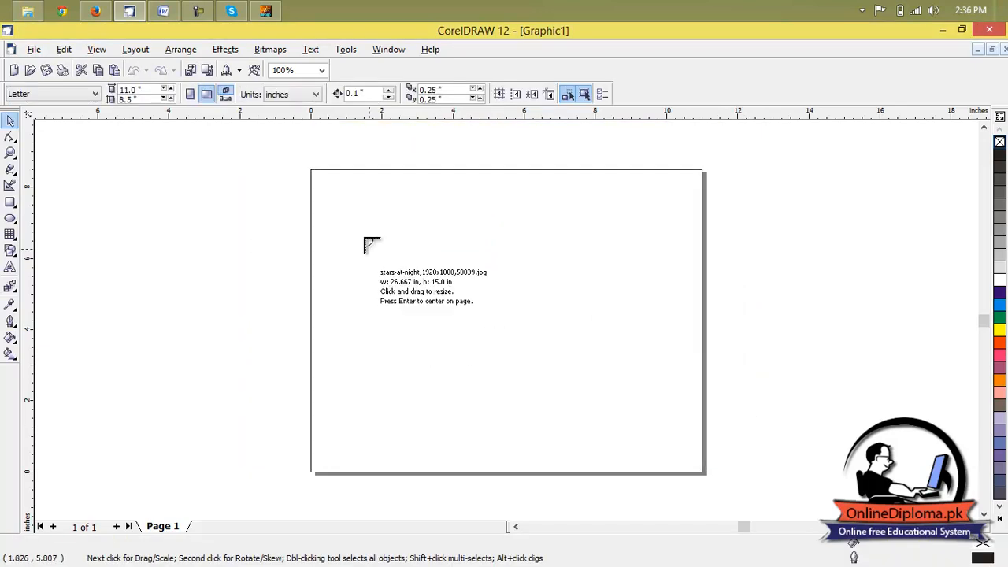
pyautogui.moveTo(647, 313); pyautogui.dragTo(713, 394)
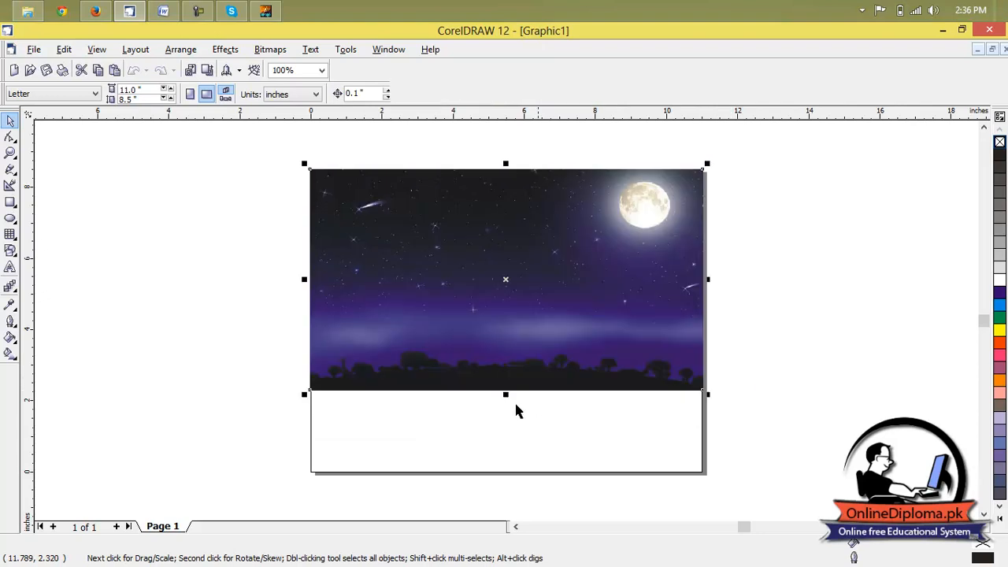
pyautogui.moveTo(505, 394); pyautogui.dragTo(506, 474)
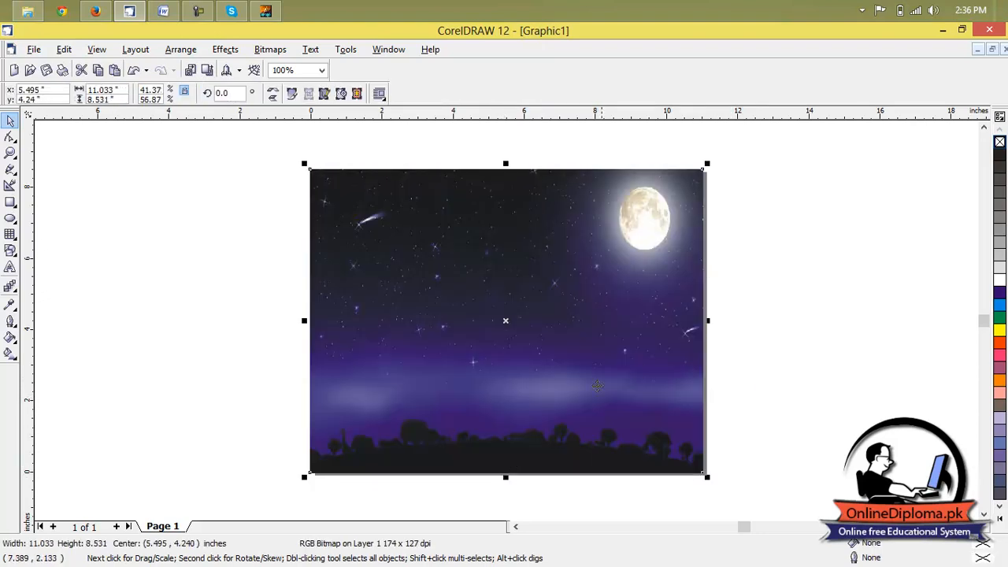
pyautogui.click(765, 286)
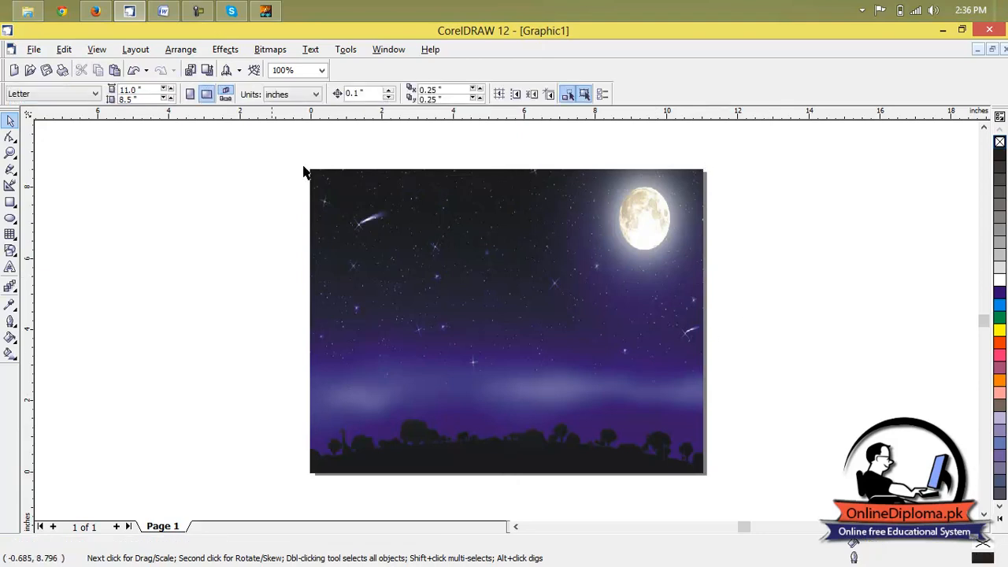
# Step: Import the masjid PNG from the Desktop and place it over the lower part of the night-sky background
pyautogui.click(33, 50)
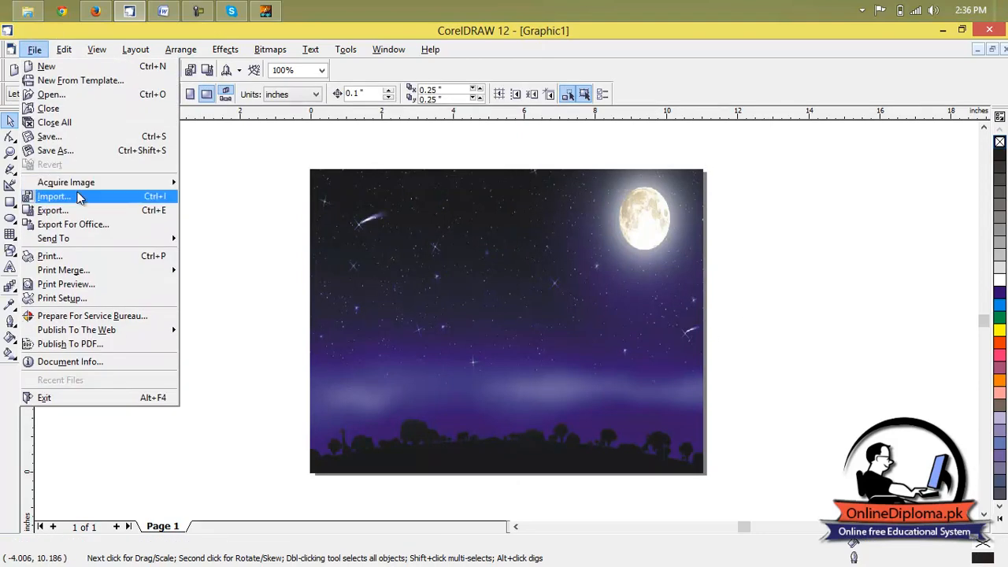
pyautogui.click(78, 195)
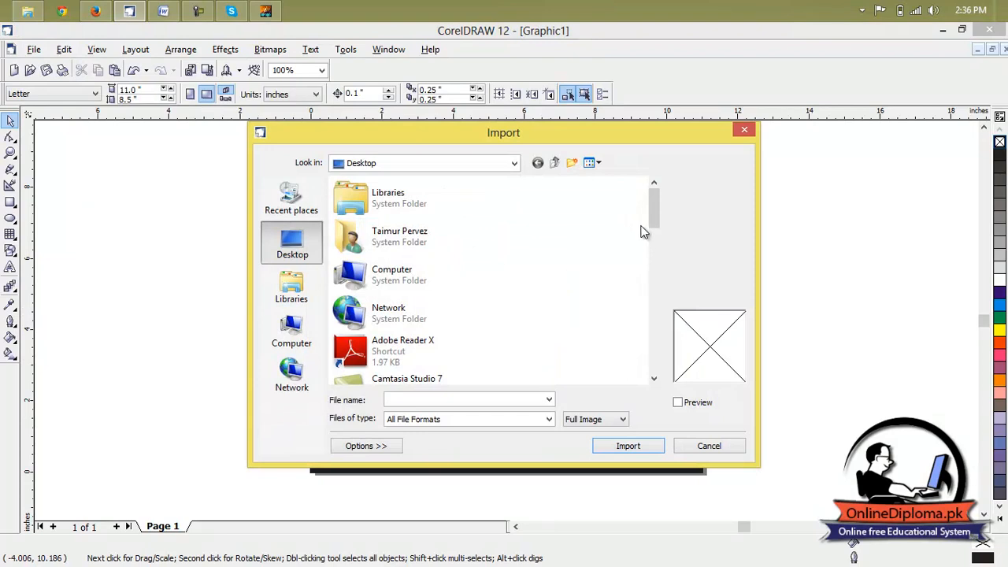
pyautogui.moveTo(651, 224); pyautogui.dragTo(678, 349)
pyautogui.click(469, 315)
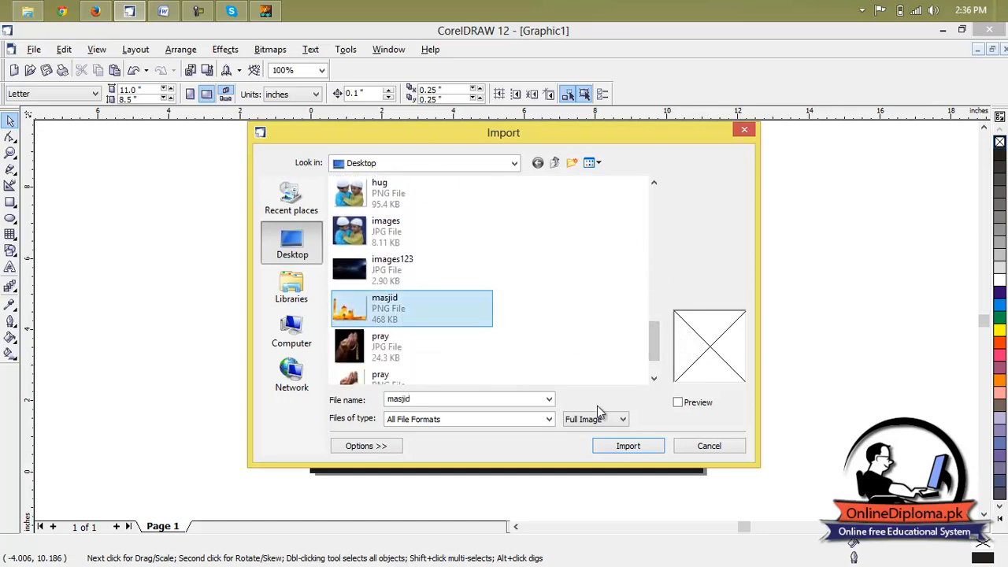
pyautogui.click(628, 447)
pyautogui.moveTo(192, 275); pyautogui.dragTo(641, 450)
# Step: Fit the mosque picture to the page width along the lower page edge and stretch it to about 11.04 by 7.93 inches
pyautogui.moveTo(434, 364); pyautogui.dragTo(639, 365)
pyautogui.moveTo(443, 431); pyautogui.dragTo(512, 448)
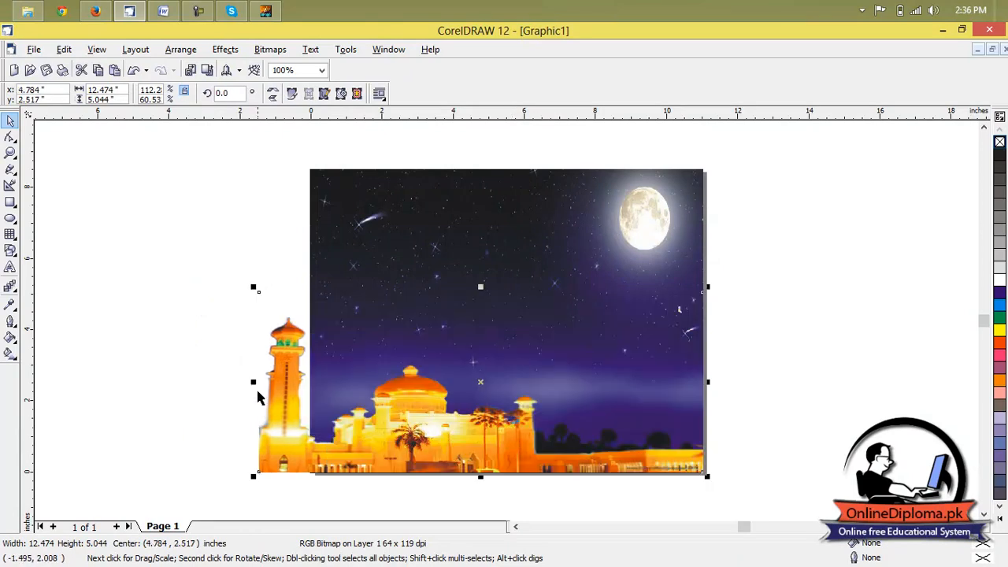
pyautogui.moveTo(253, 383); pyautogui.dragTo(305, 393)
pyautogui.click(505, 426)
pyautogui.click(511, 363)
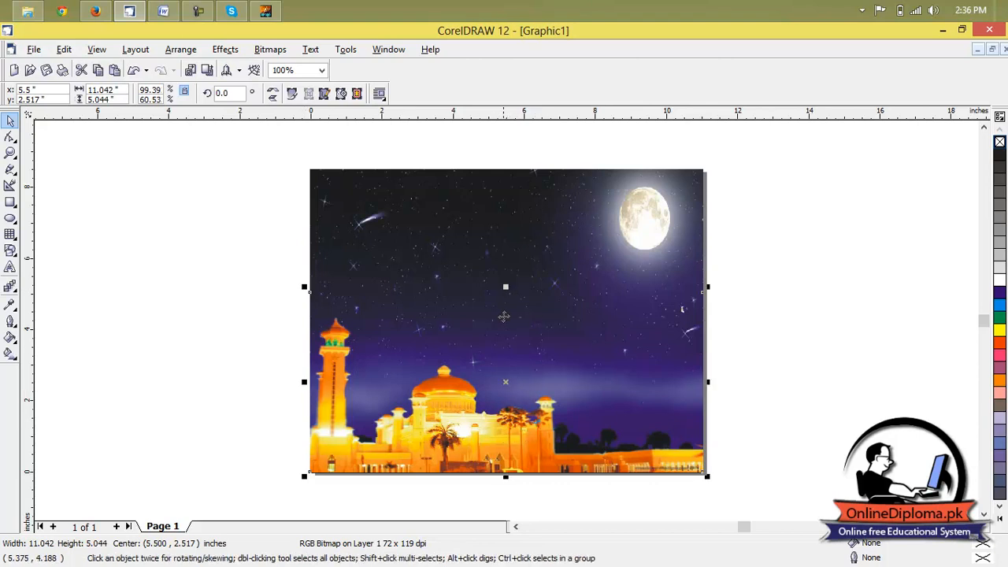
pyautogui.moveTo(506, 288); pyautogui.dragTo(505, 186)
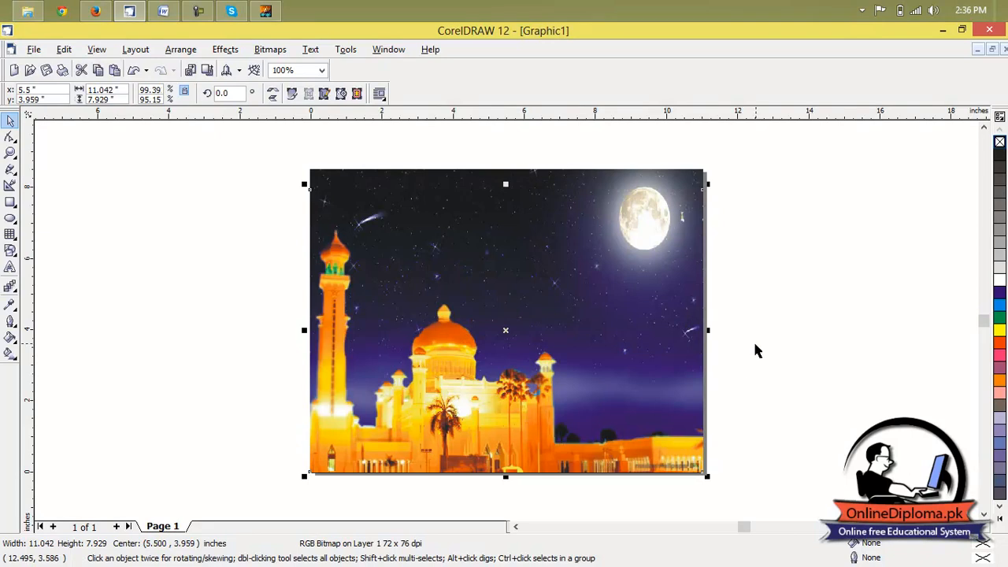
pyautogui.click(738, 370)
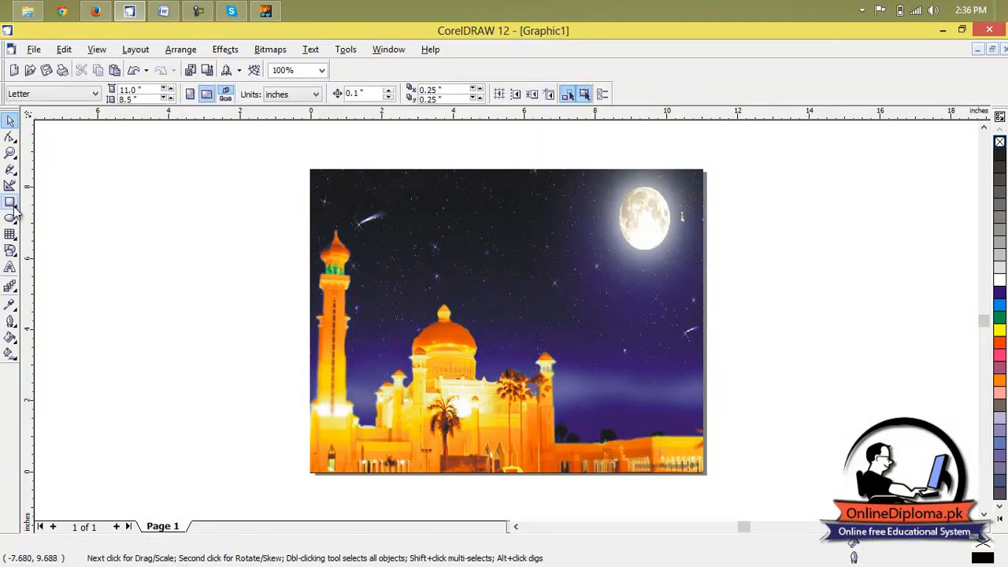
# Step: Import the pray PNG from the Desktop and place it beside the page's left edge at about 3.3 by 3.8 inches
pyautogui.click(33, 50)
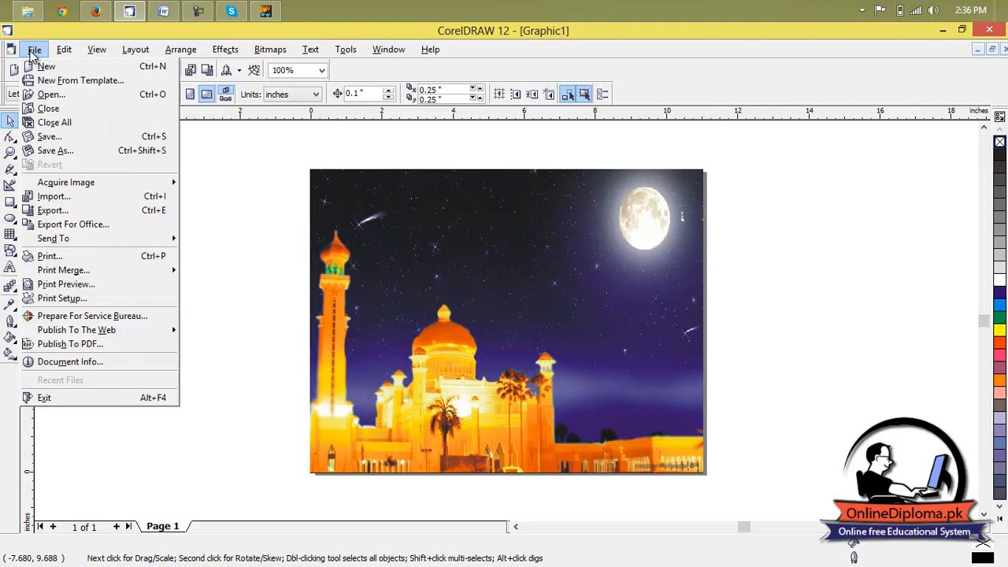
pyautogui.click(63, 196)
pyautogui.scroll(-5, 445, 305)
pyautogui.scroll(3, 445, 307)
pyautogui.scroll(-4, 442, 311)
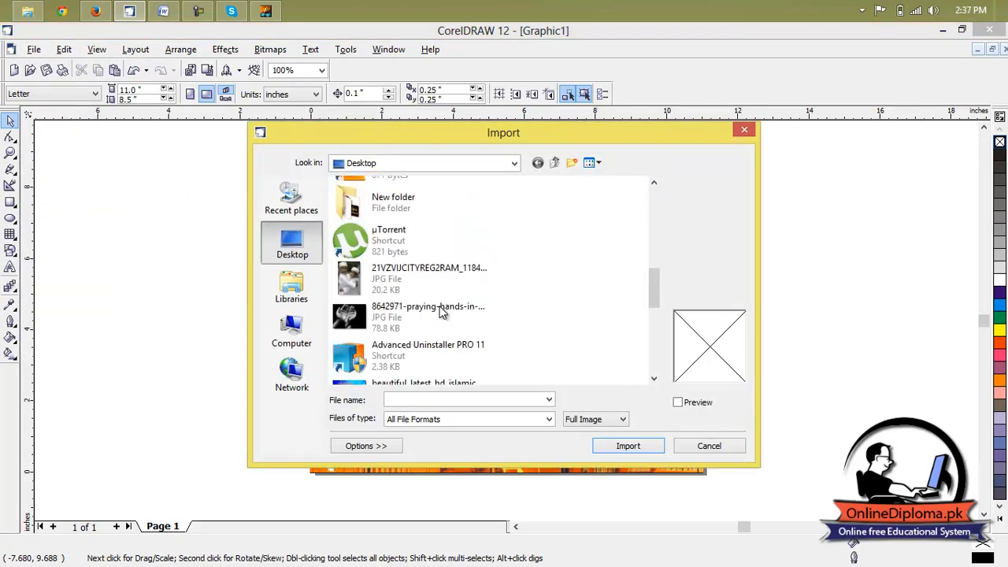
pyautogui.scroll(-6, 426, 319)
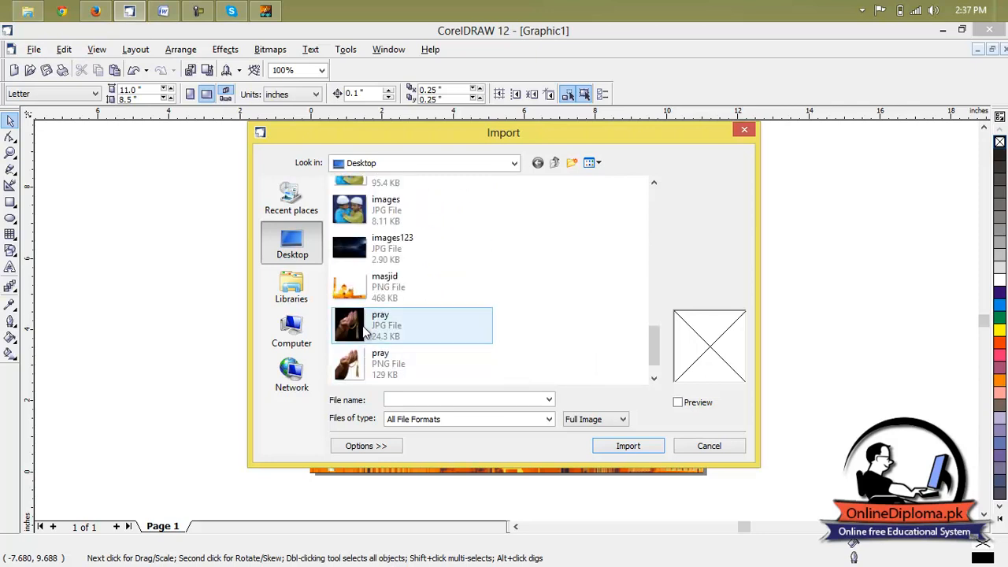
pyautogui.click(362, 364)
pyautogui.click(629, 446)
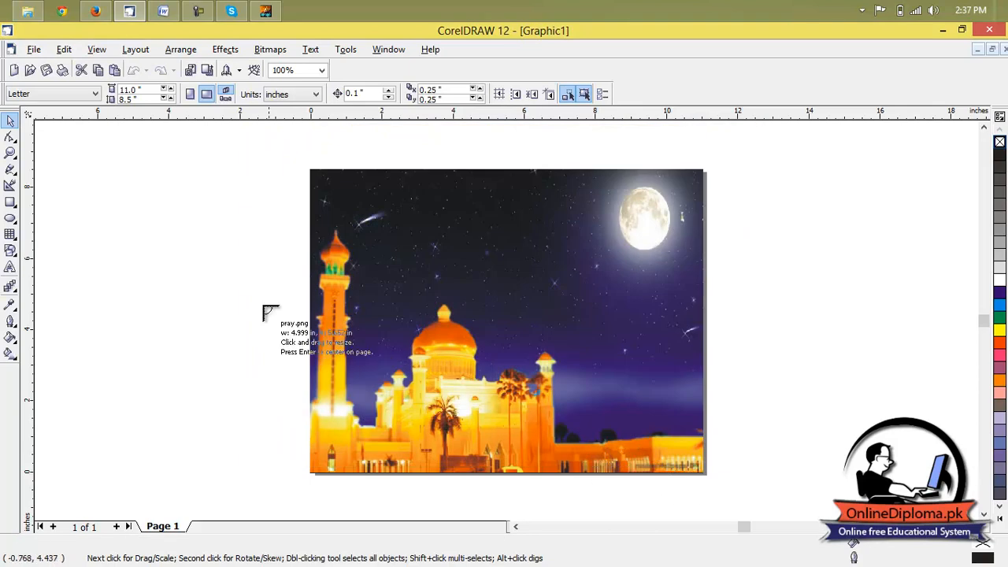
pyautogui.moveTo(131, 248); pyautogui.dragTo(260, 369)
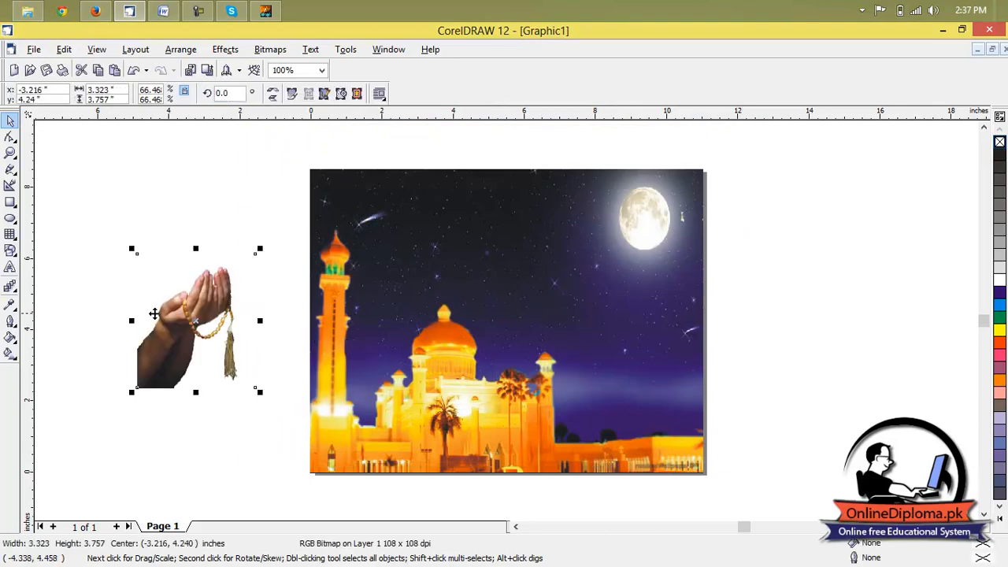
# Step: Mirror the praying-hands picture horizontally at about 4.25 by 3.76 inches and place it below the moon against the page's right edge
pyautogui.moveTo(131, 320); pyautogui.dragTo(405, 371)
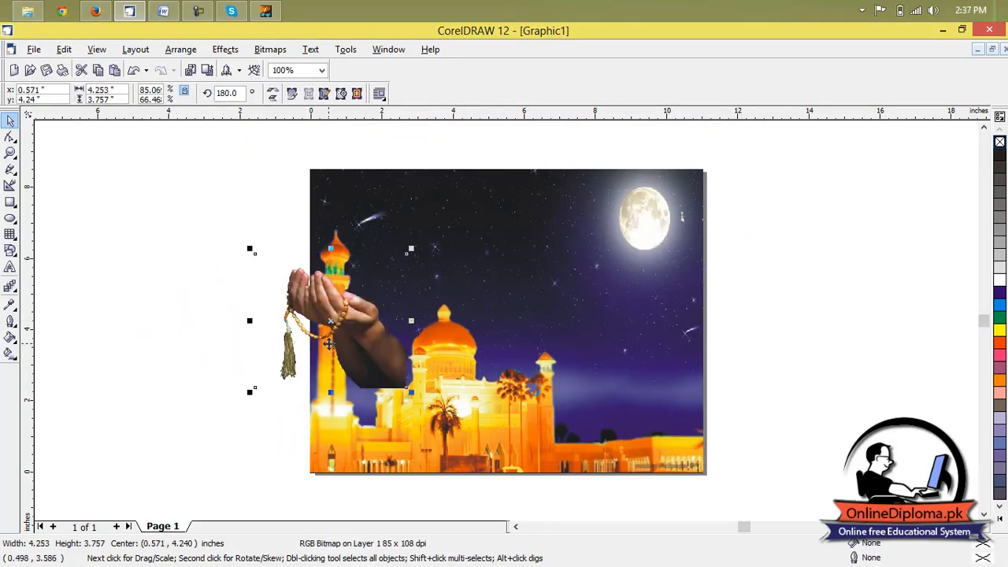
pyautogui.moveTo(585, 371); pyautogui.dragTo(623, 341)
pyautogui.moveTo(689, 362); pyautogui.dragTo(664, 354)
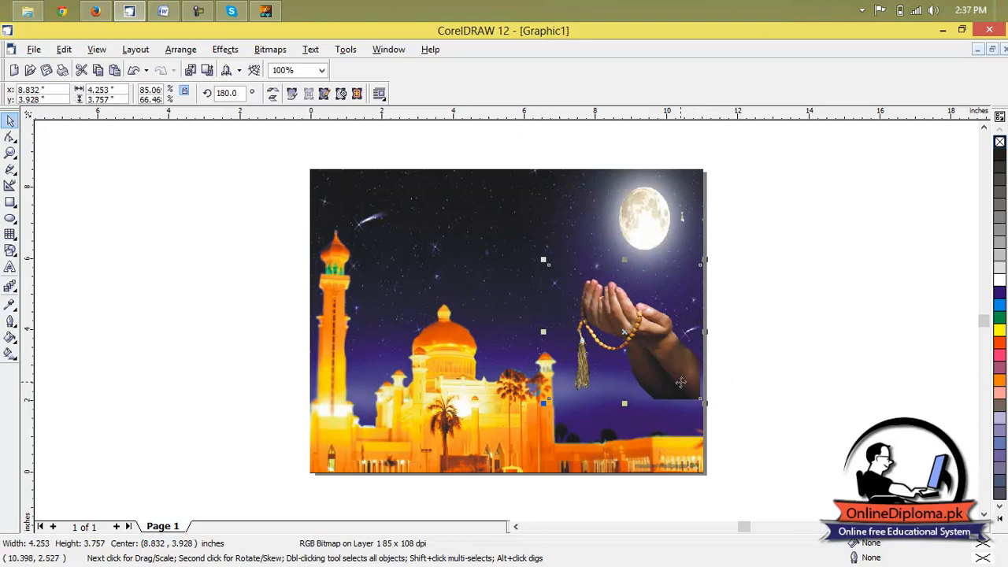
pyautogui.moveTo(683, 377); pyautogui.dragTo(687, 384)
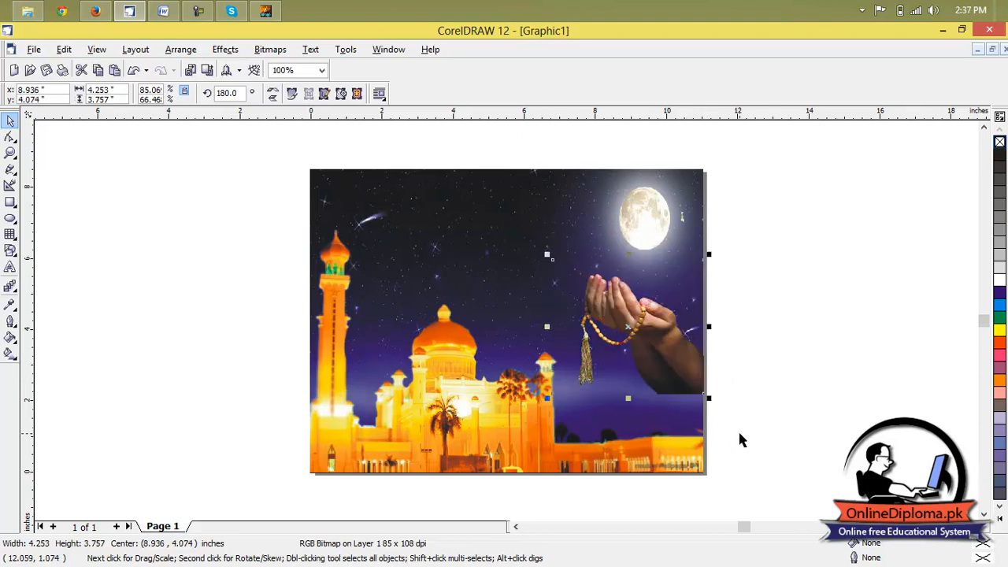
pyautogui.moveTo(691, 375)
pyautogui.mouseDown()
pyautogui.moveTo(684, 368)
pyautogui.moveTo(692, 377)
pyautogui.mouseUp()
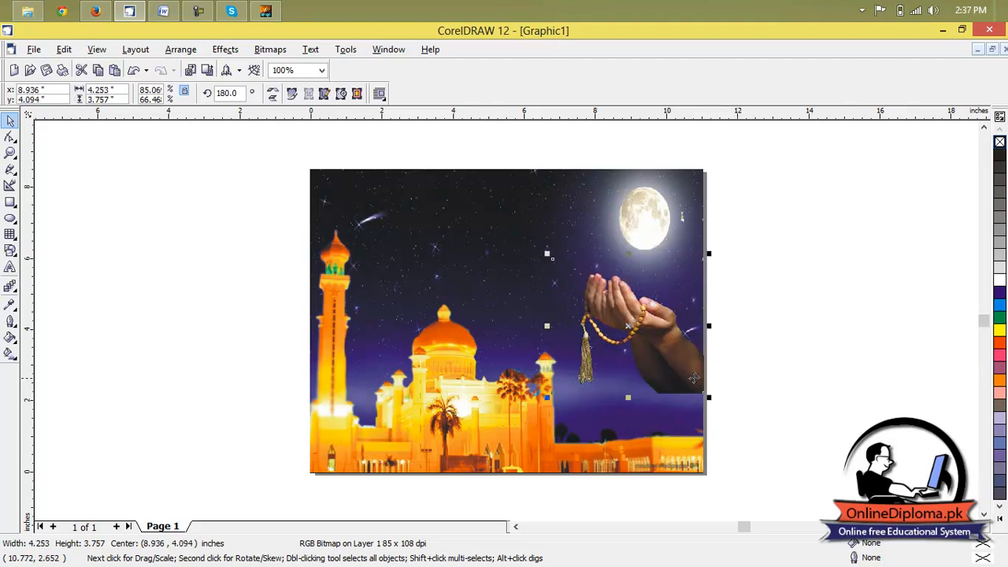
pyautogui.click(761, 399)
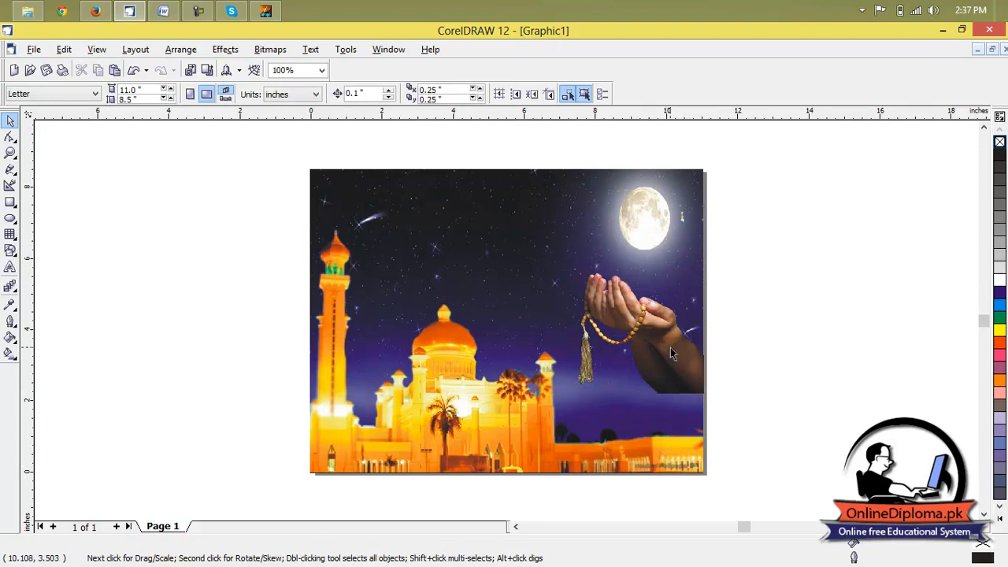
# Step: Rotate the praying-hands picture very slightly, to an angle of about 180.35 degrees
pyautogui.click(705, 378)
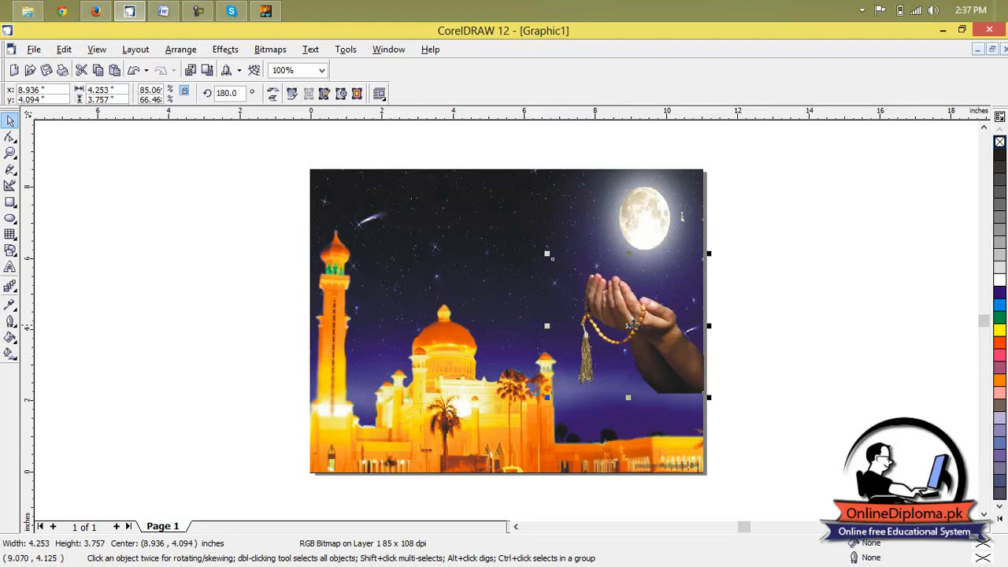
pyautogui.click(632, 326)
pyautogui.moveTo(708, 255); pyautogui.dragTo(707, 259)
pyautogui.click(754, 313)
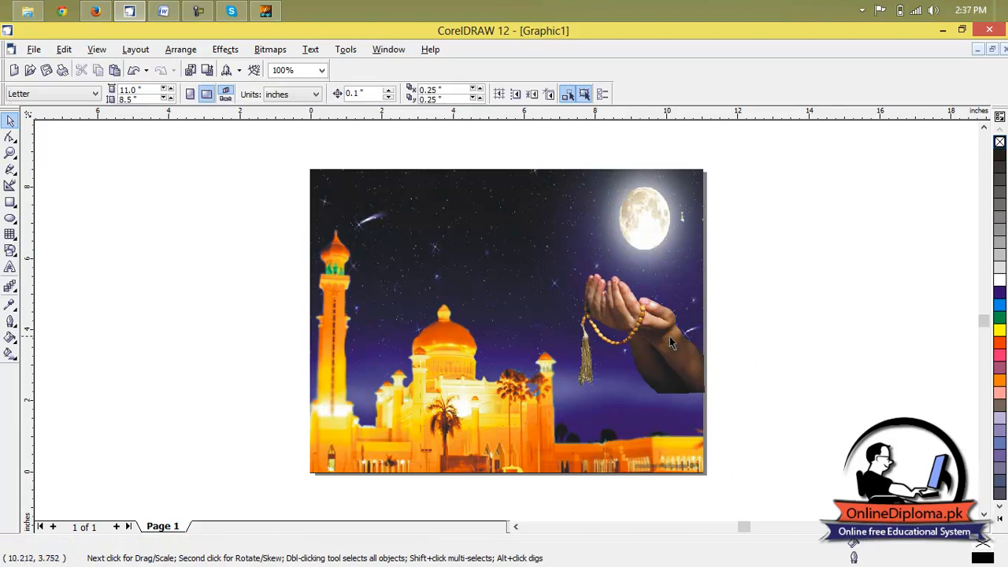
pyautogui.click(663, 353)
pyautogui.click(285, 49)
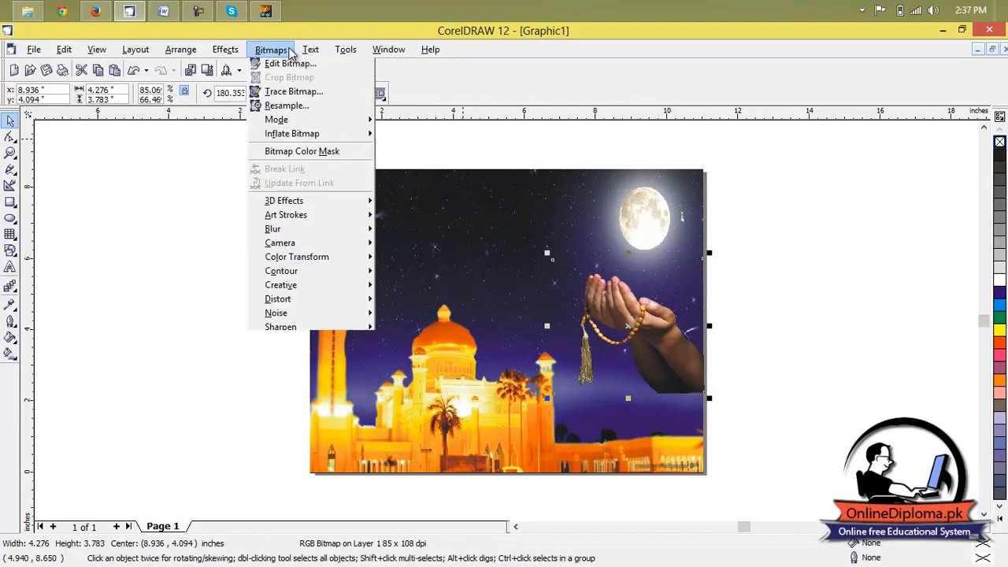
pyautogui.moveTo(291, 229)
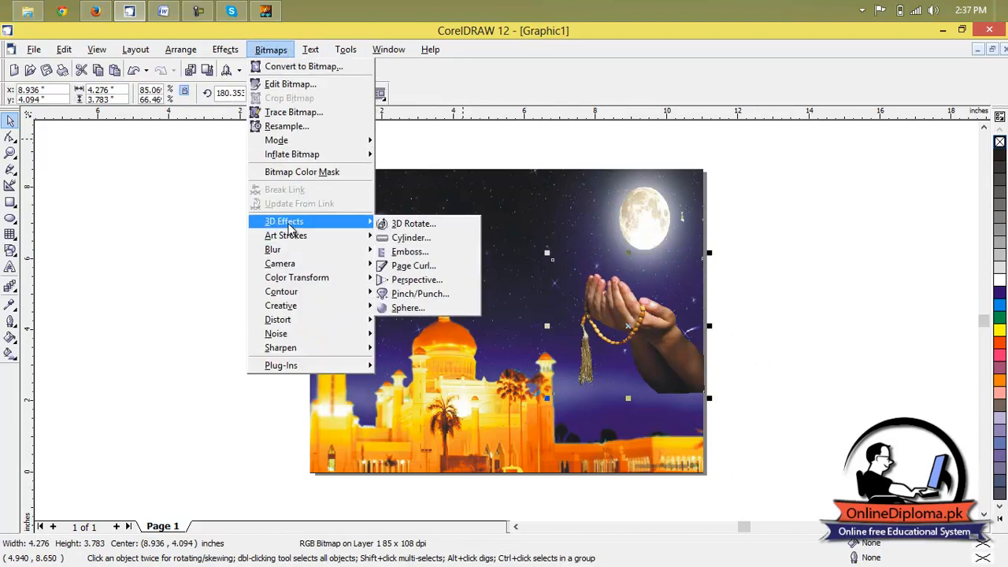
pyautogui.click(740, 243)
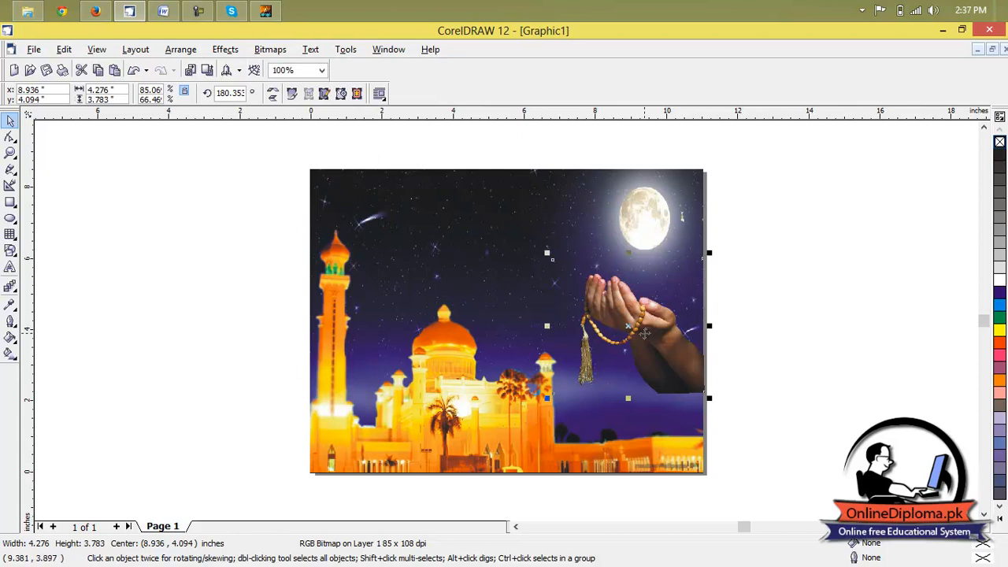
# Step: Apply a linear interactive transparency to the praying hands, fading diagonally from outside the page's right edge towards the lower left
pyautogui.click(11, 289)
pyautogui.click(136, 293)
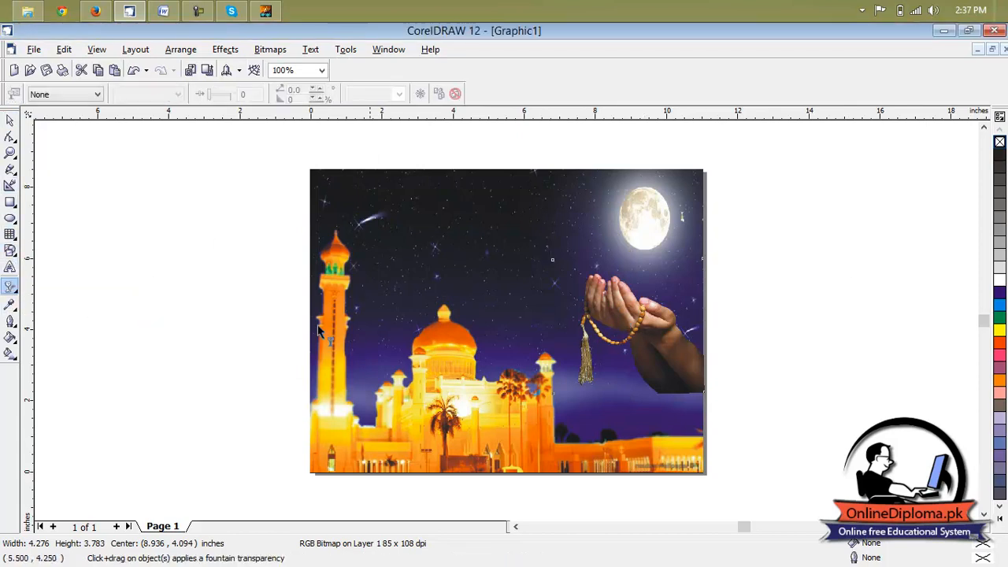
pyautogui.moveTo(752, 318); pyautogui.dragTo(632, 422)
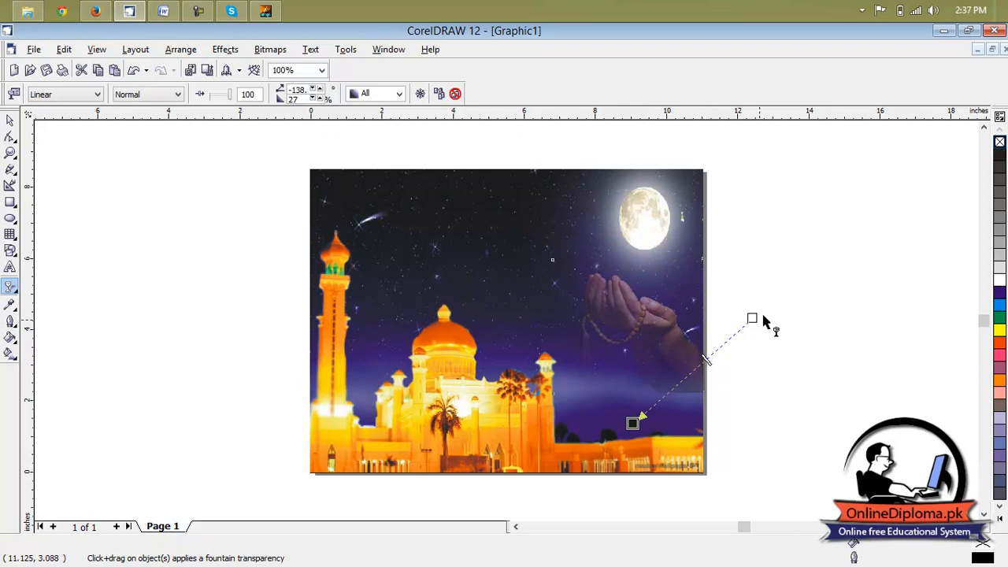
pyautogui.moveTo(753, 318)
pyautogui.mouseDown()
pyautogui.moveTo(729, 284)
pyautogui.moveTo(757, 305)
pyautogui.mouseUp()
pyautogui.click(824, 346)
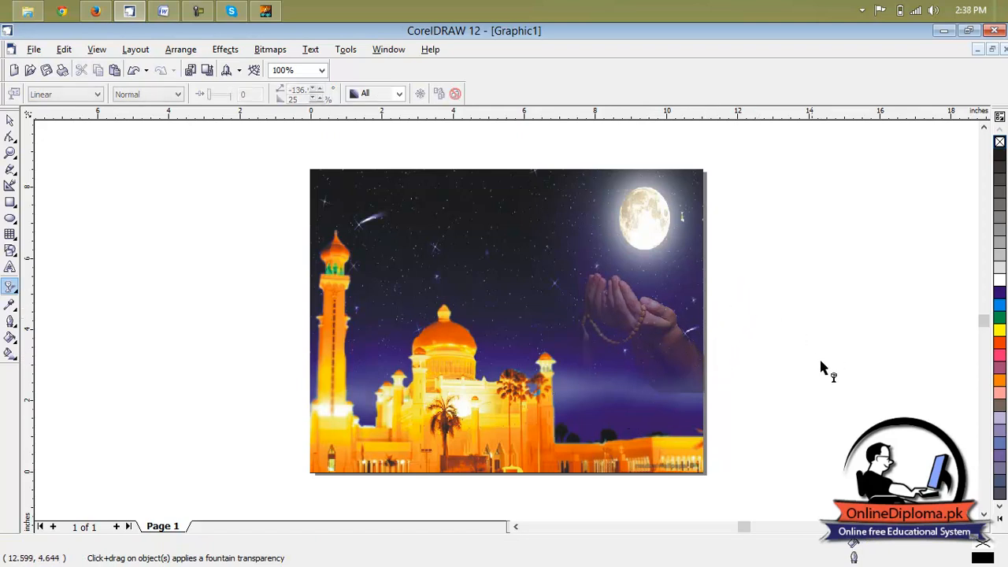
# Step: Apply a linear transparency across the mosque picture, fading from left of the page to beyond its right edge, with the midpoint near the start
pyautogui.click(445, 448)
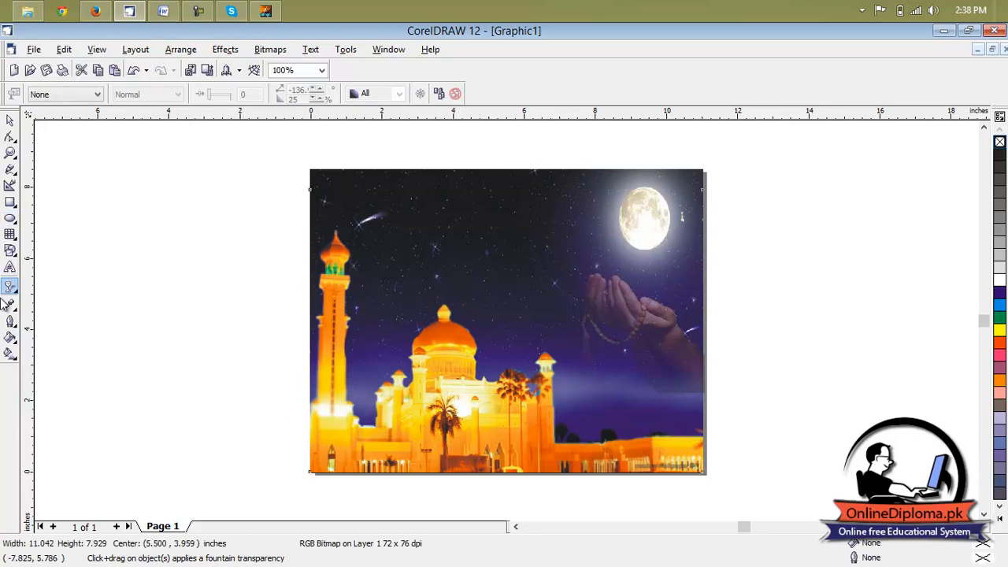
pyautogui.moveTo(218, 255); pyautogui.dragTo(545, 454)
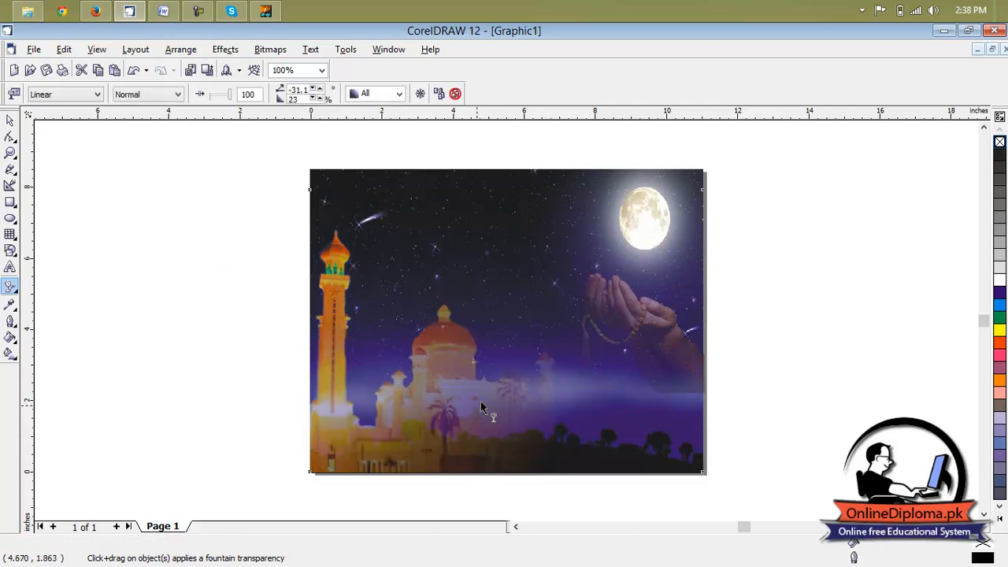
pyautogui.moveTo(545, 454); pyautogui.dragTo(748, 441)
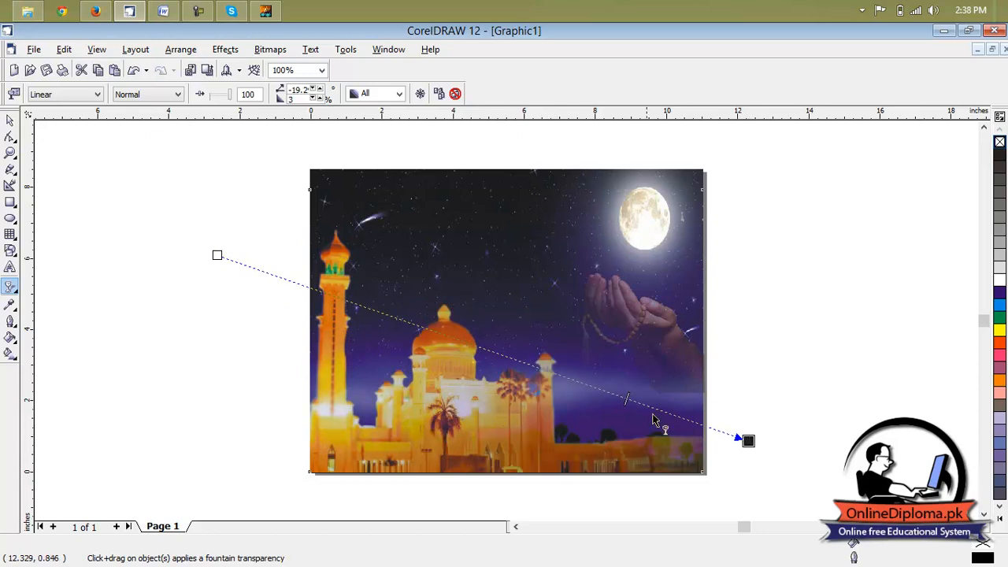
pyautogui.moveTo(217, 255); pyautogui.dragTo(200, 380)
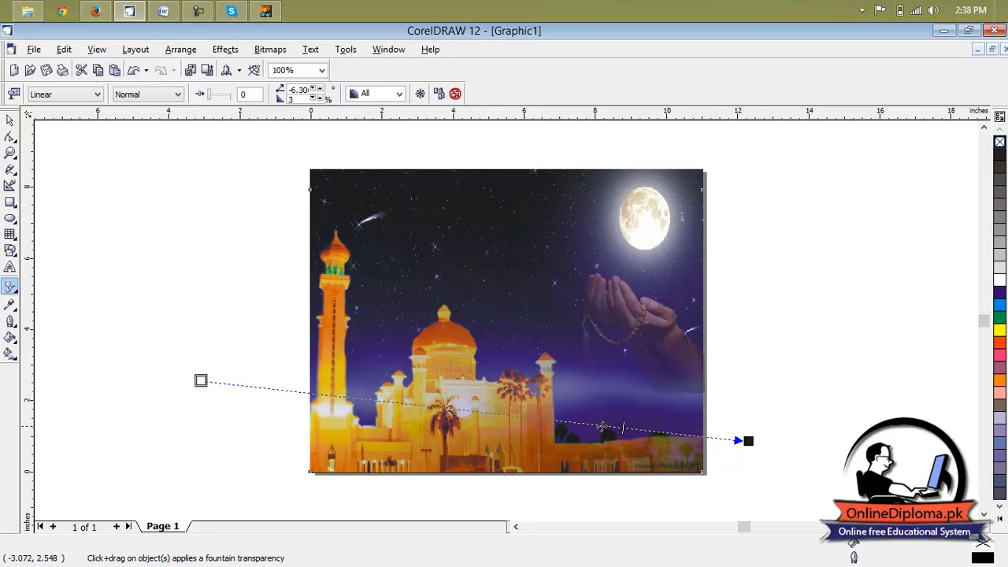
pyautogui.moveTo(622, 430); pyautogui.dragTo(276, 404)
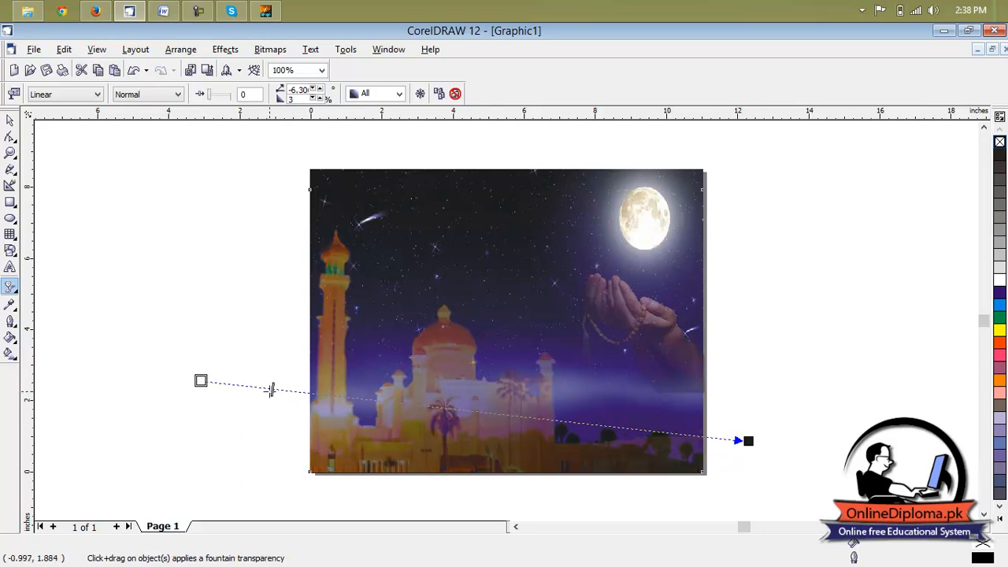
pyautogui.click(268, 310)
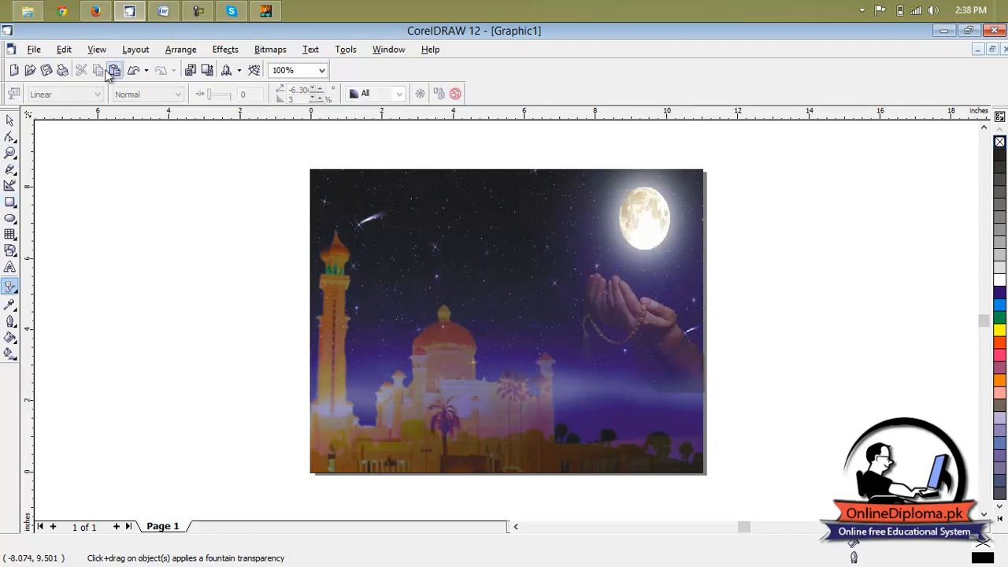
# Step: Import the hug PNG from the Desktop at about 4.2 by 3.6 inches and place it over the left part of the mosque
pyautogui.click(189, 71)
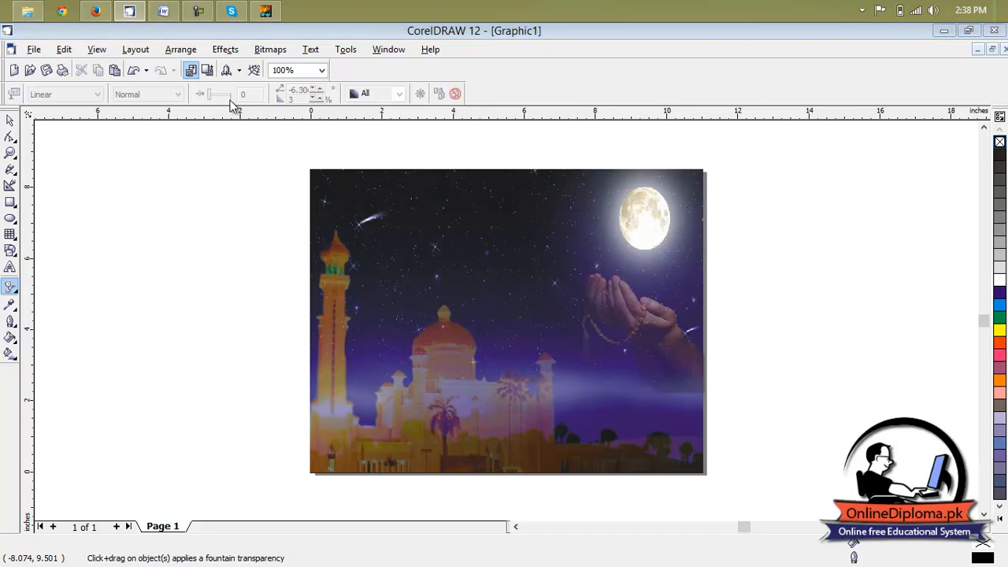
pyautogui.moveTo(652, 206); pyautogui.dragTo(666, 354)
pyautogui.doubleClick(403, 225)
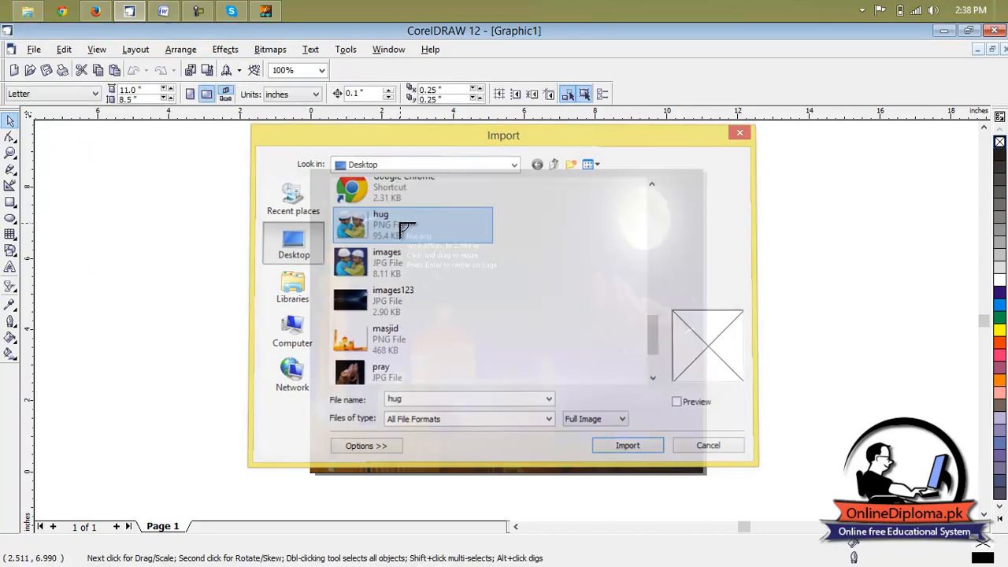
pyautogui.moveTo(173, 253); pyautogui.dragTo(323, 381)
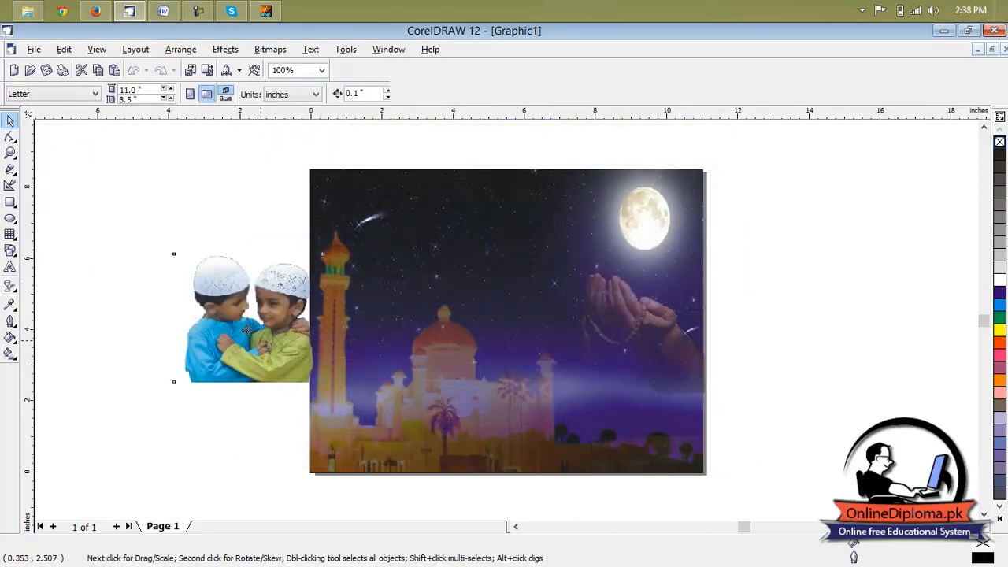
pyautogui.moveTo(252, 318); pyautogui.dragTo(392, 331)
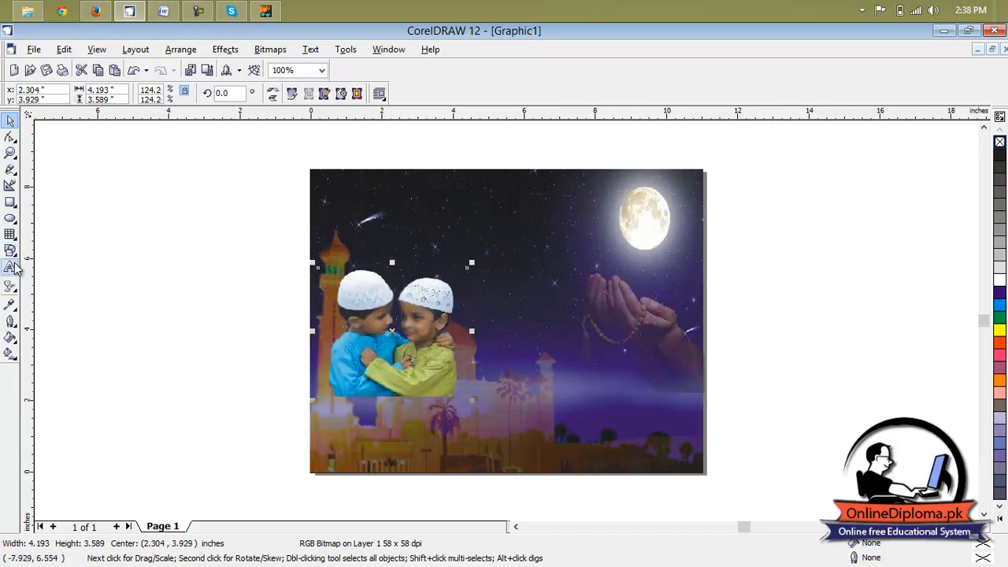
# Step: Apply a linear transparency to the hugging boys, fading from their upper right towards the lower left outside the page
pyautogui.click(11, 290)
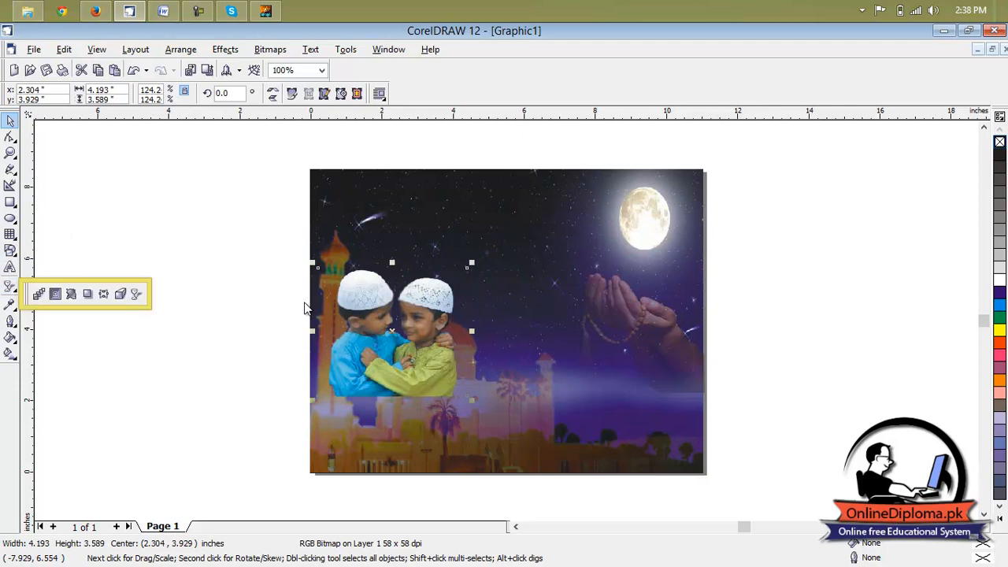
pyautogui.click(137, 294)
pyautogui.moveTo(488, 282); pyautogui.dragTo(209, 405)
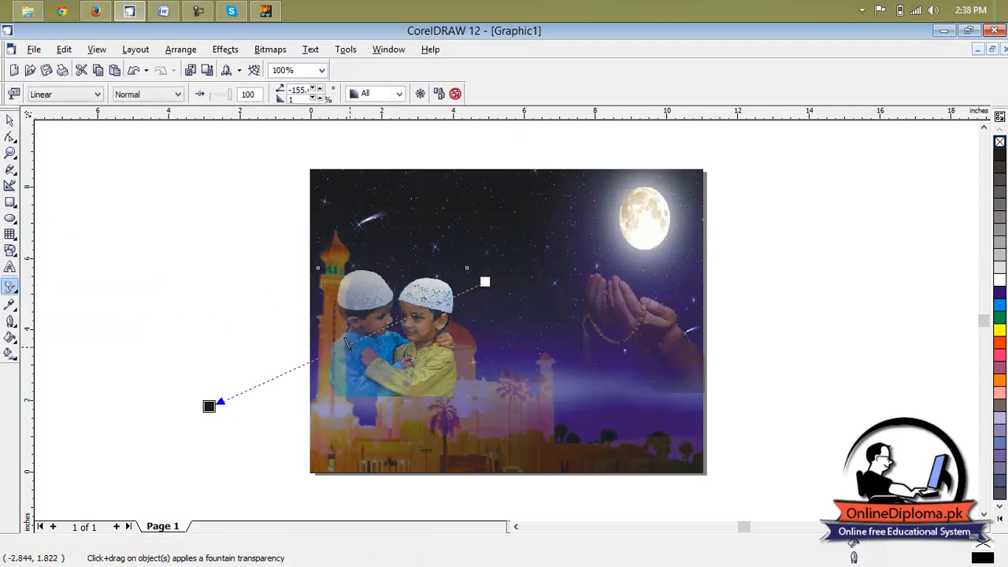
pyautogui.moveTo(485, 282); pyautogui.dragTo(545, 262)
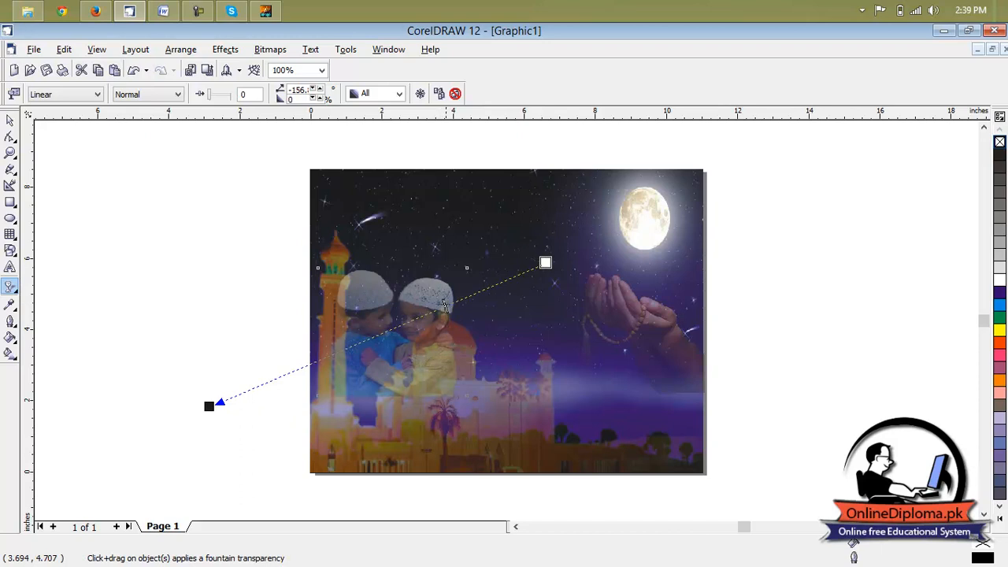
pyautogui.click(309, 255)
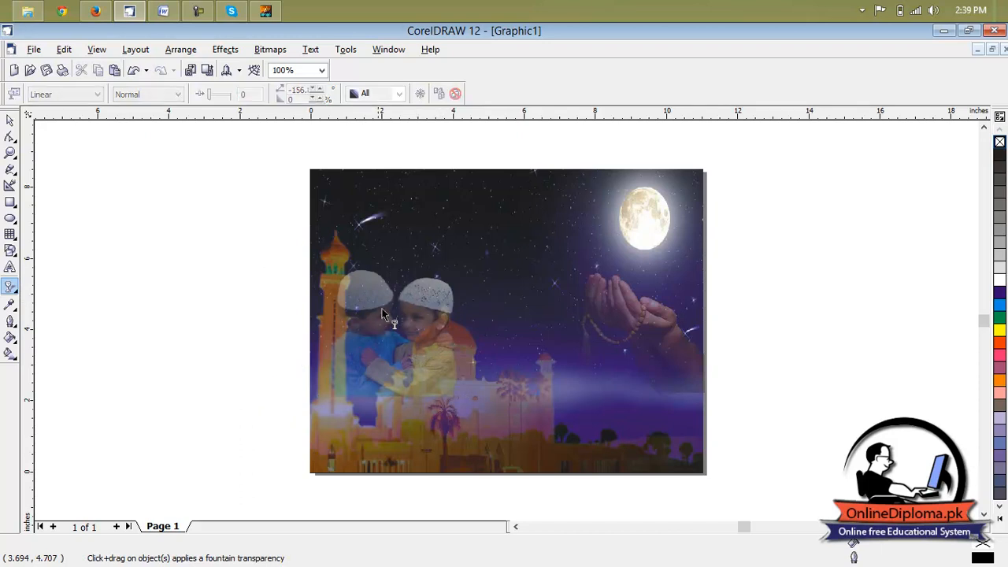
pyautogui.click(381, 307)
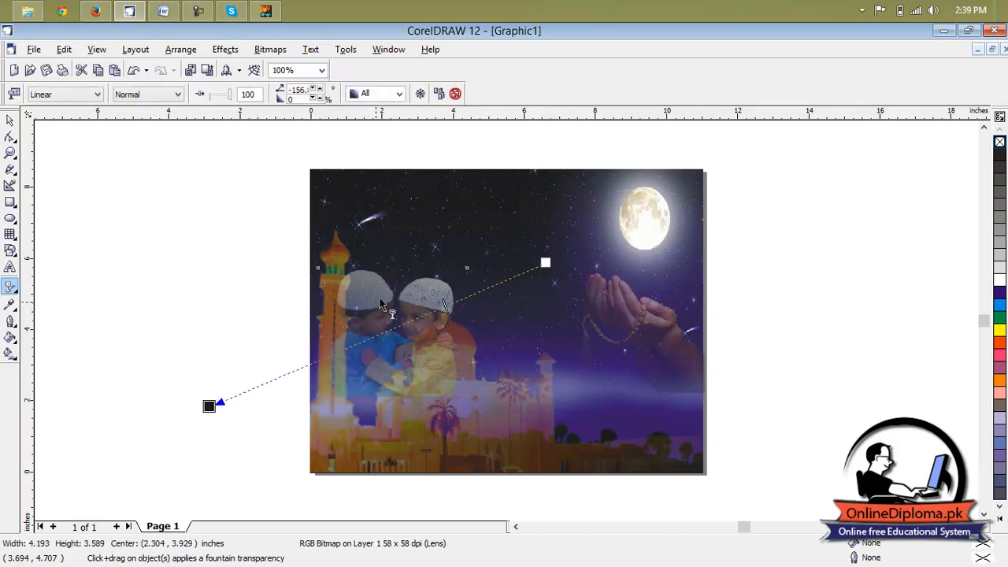
# Step: Mirror the hugging-boys picture horizontally at about 4.15 by 3.59 inches and place it over the left part of the mosque
pyautogui.click(10, 119)
pyautogui.moveTo(399, 334); pyautogui.dragTo(400, 298)
pyautogui.moveTo(320, 299); pyautogui.dragTo(592, 318)
pyautogui.moveTo(530, 300); pyautogui.dragTo(522, 300)
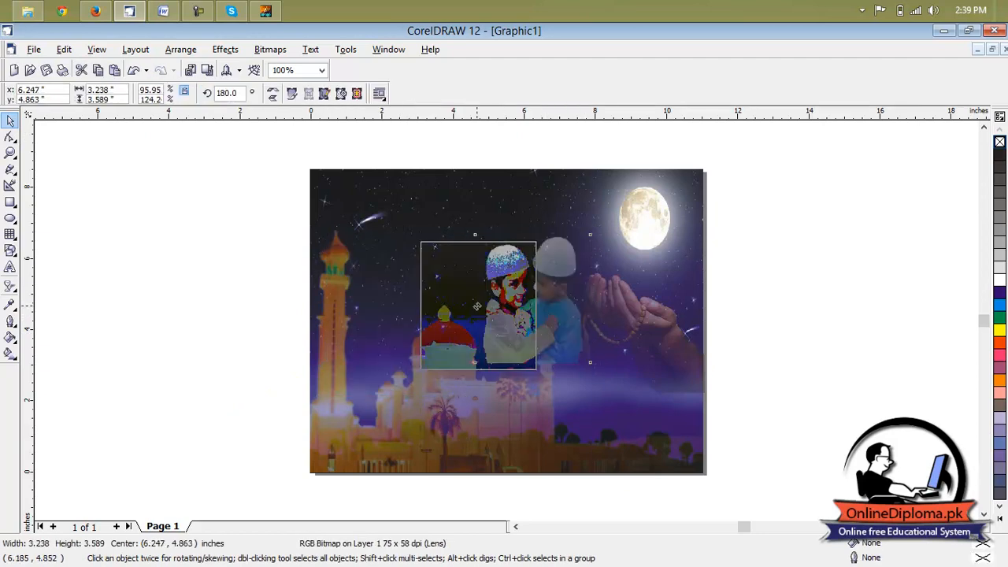
pyautogui.moveTo(383, 318); pyautogui.dragTo(475, 331)
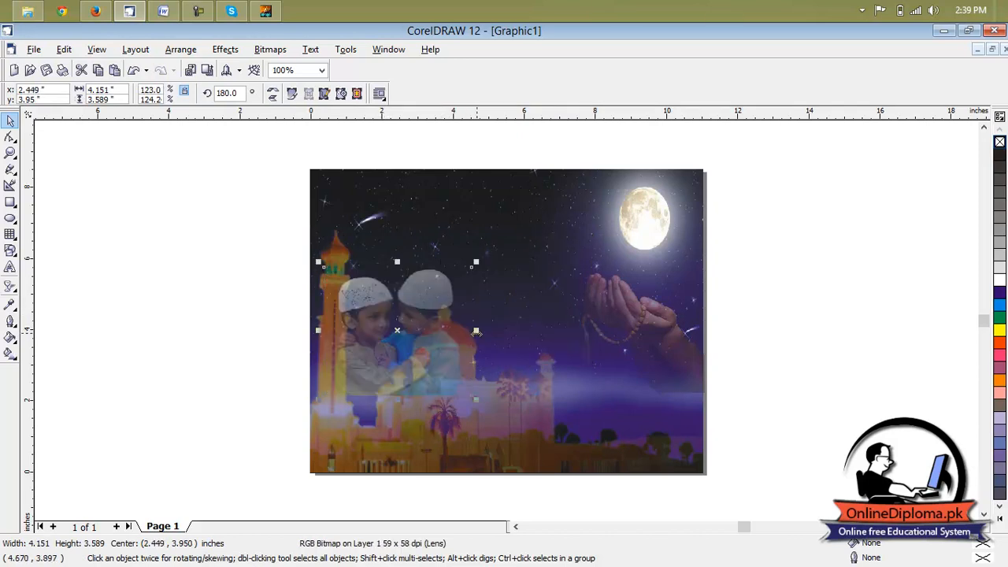
pyautogui.click(200, 328)
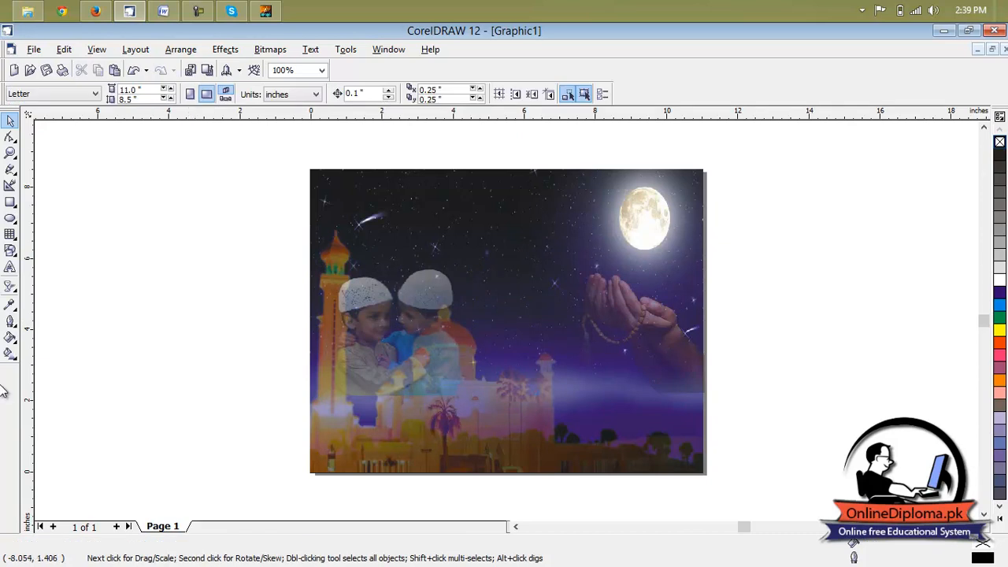
# Step: Stretch the hugging-boys picture down to the page's lower edge, making it about 5.73 inches tall
pyautogui.click(385, 332)
pyautogui.moveTo(398, 401); pyautogui.dragTo(396, 476)
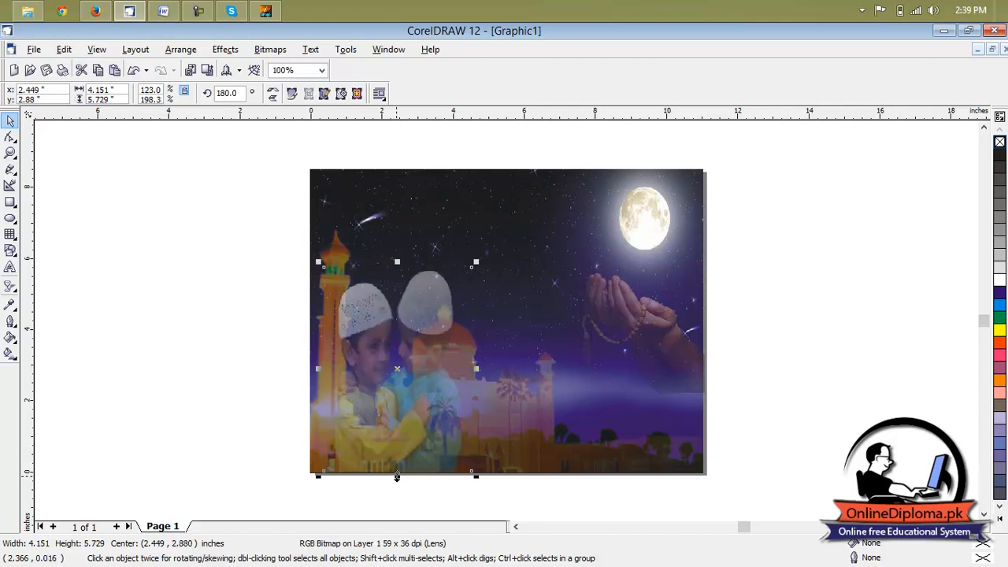
pyautogui.click(265, 353)
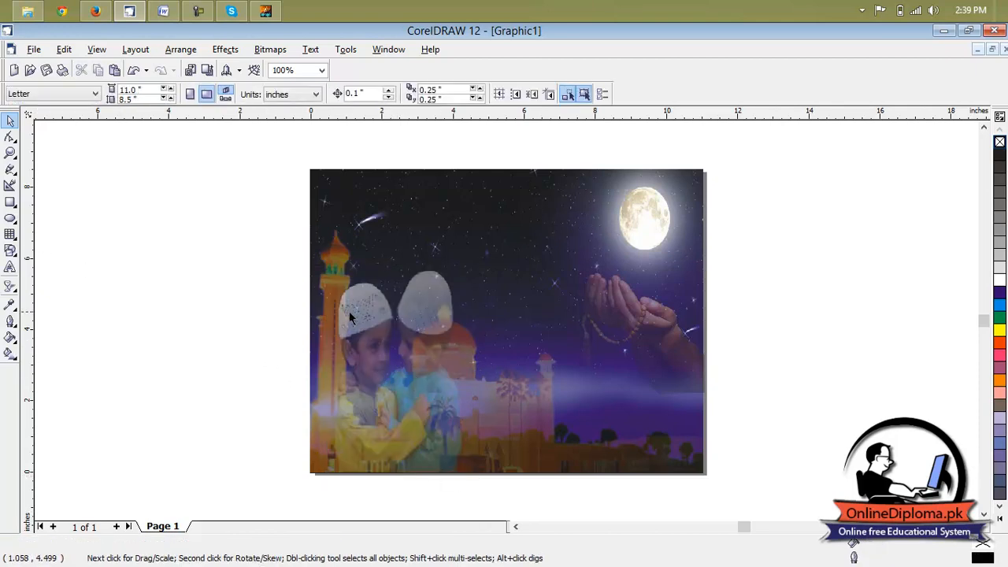
# Step: Adjust the mosque's linear transparency to run from left of the minaret to beyond the page's lower right, with its midpoint moved well towards the right end
pyautogui.click(10, 286)
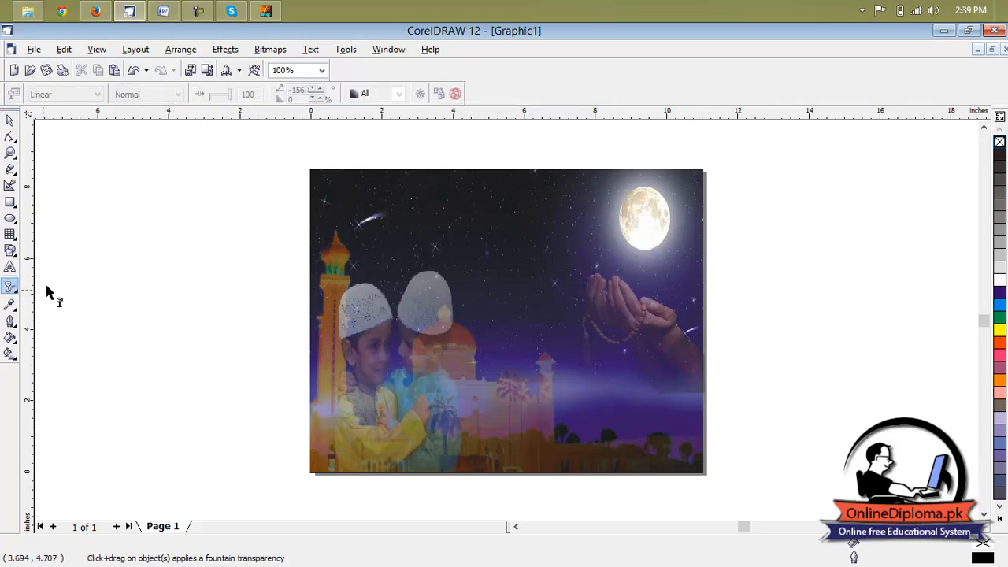
pyautogui.click(396, 358)
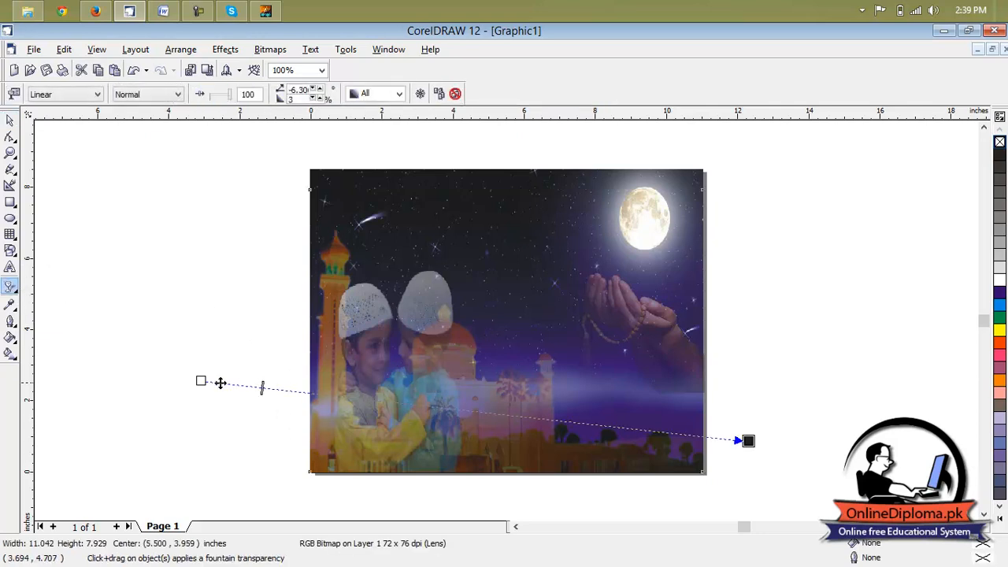
pyautogui.moveTo(202, 381); pyautogui.dragTo(262, 322)
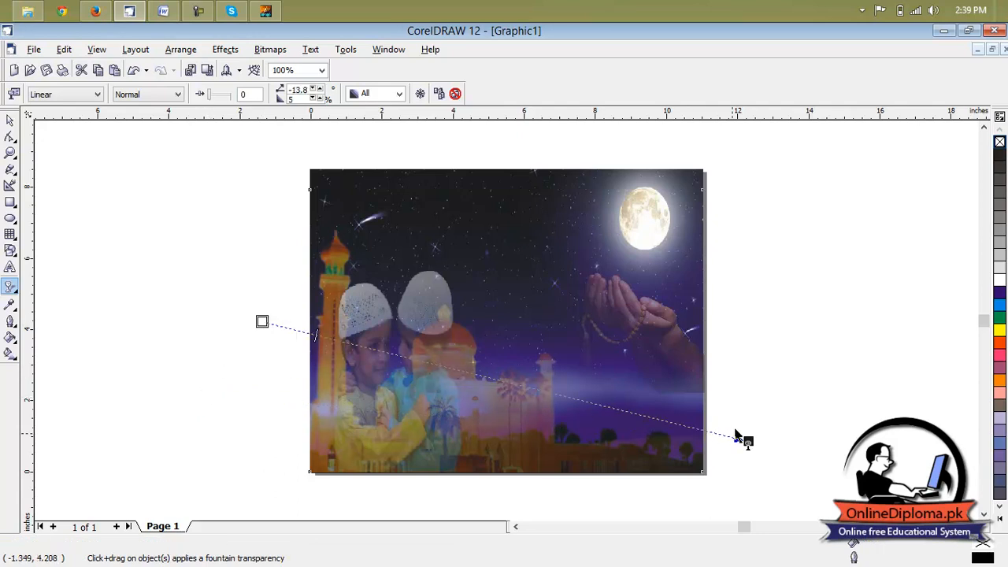
pyautogui.moveTo(743, 439); pyautogui.dragTo(785, 447)
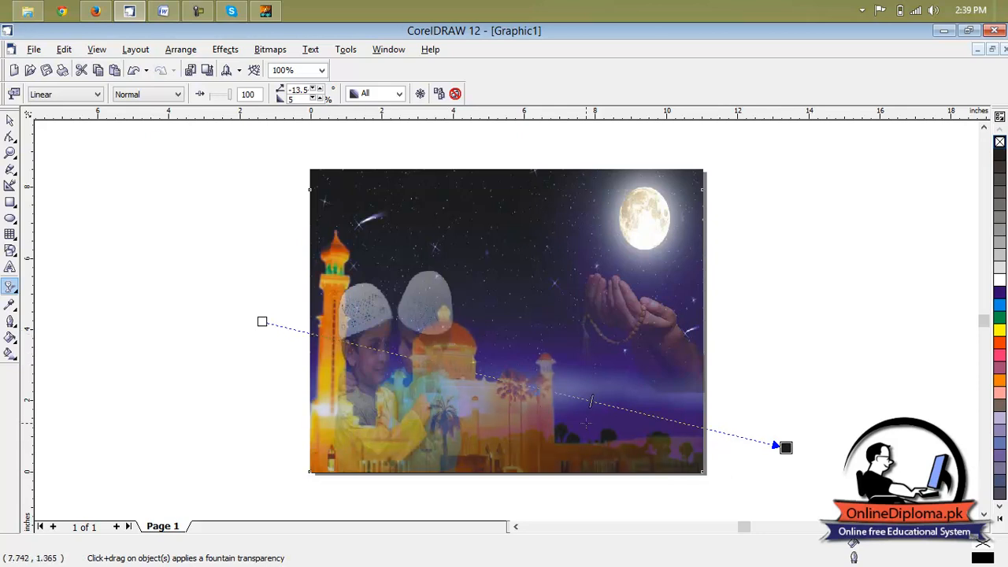
pyautogui.click(799, 362)
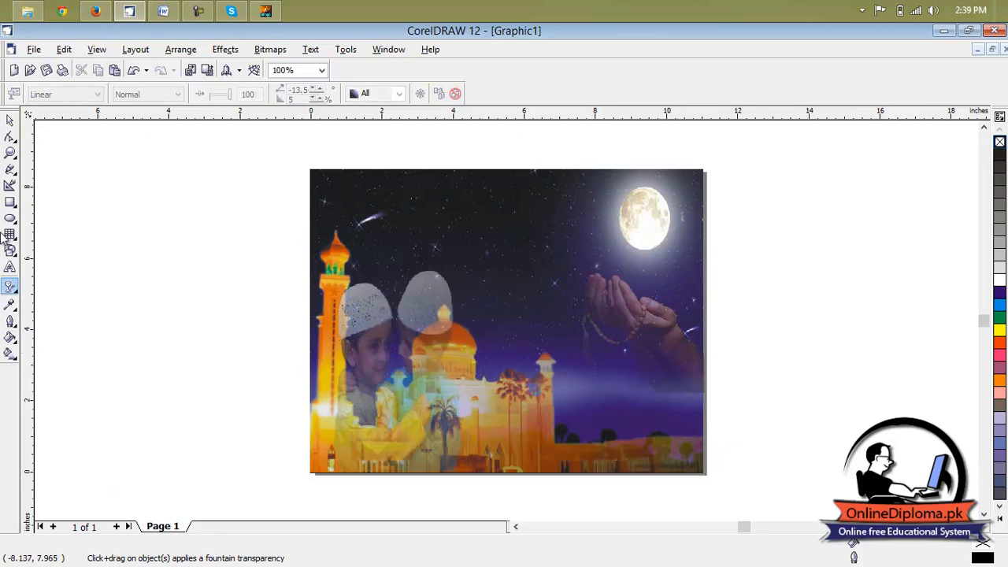
# Step: Import the "banner-of-mosques-in-over-bright-night-sky" copy image from New folder on the Desktop and place it over the hugging boys
pyautogui.click(189, 70)
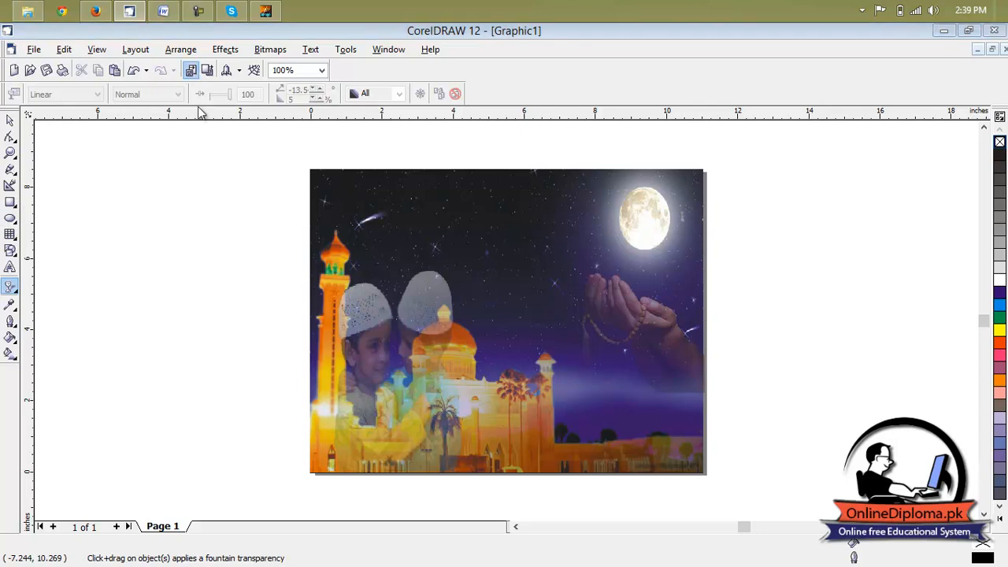
pyautogui.scroll(-5, 413, 314)
pyautogui.scroll(2, 410, 307)
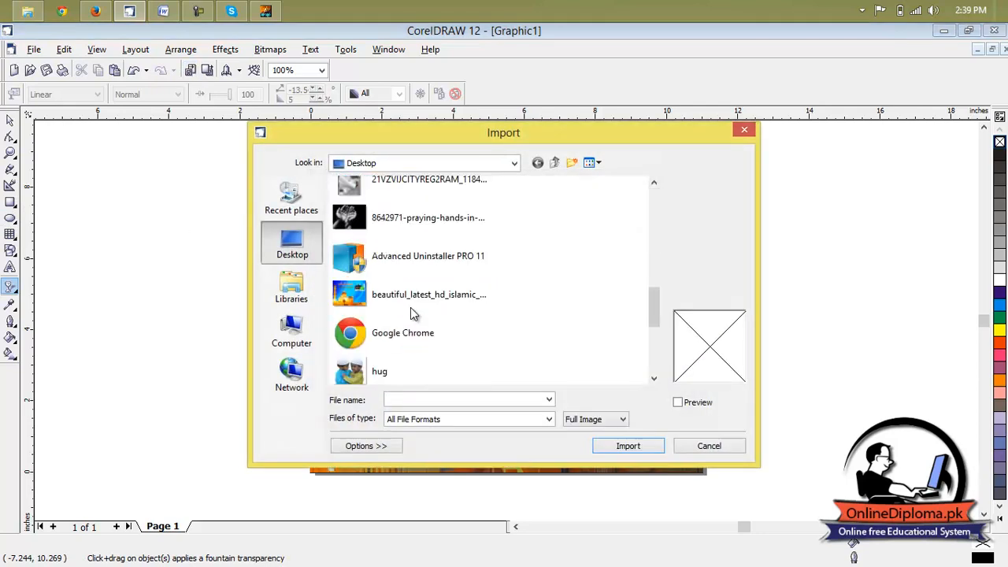
pyautogui.scroll(-6, 410, 307)
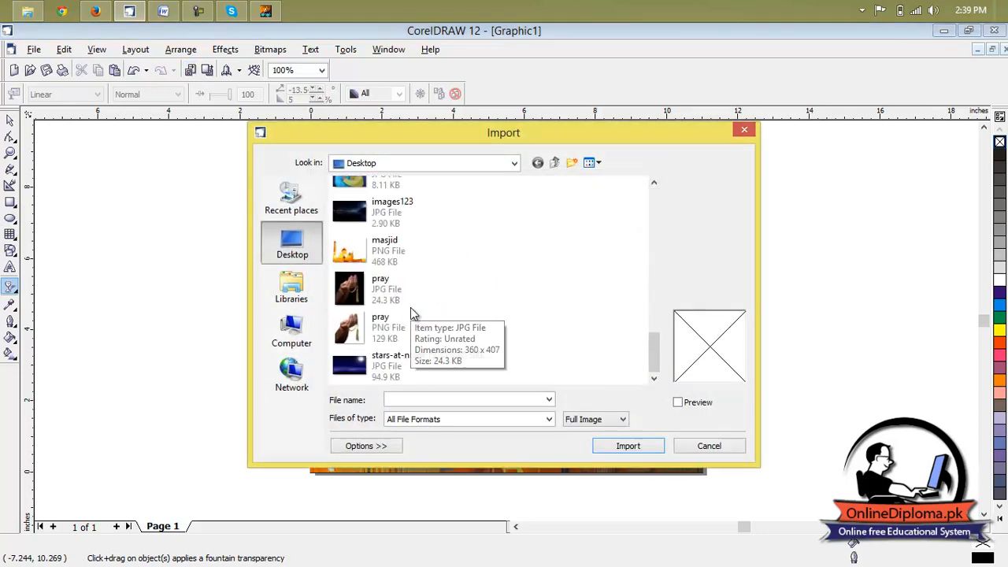
pyautogui.scroll(3, 432, 339)
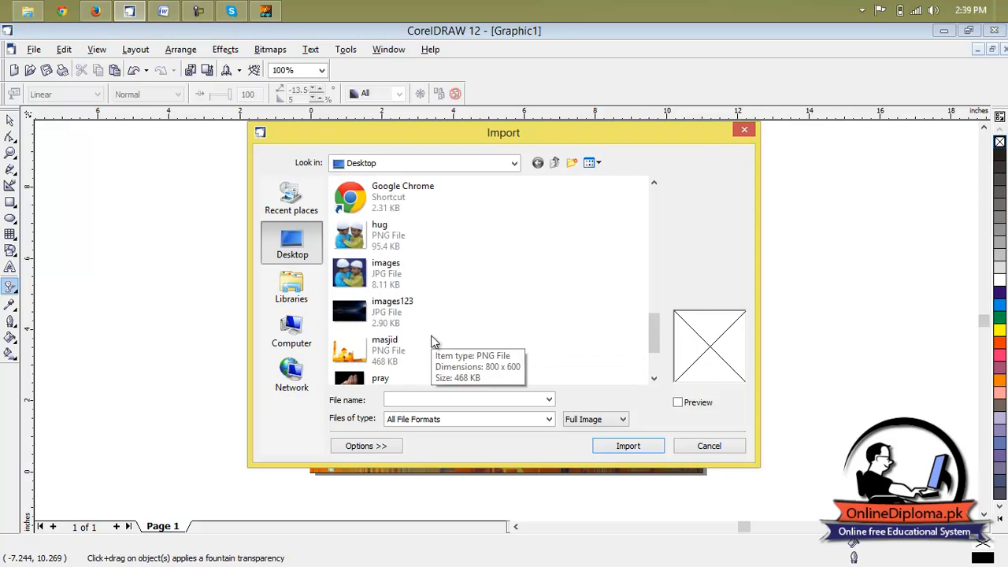
pyautogui.scroll(-3, 432, 340)
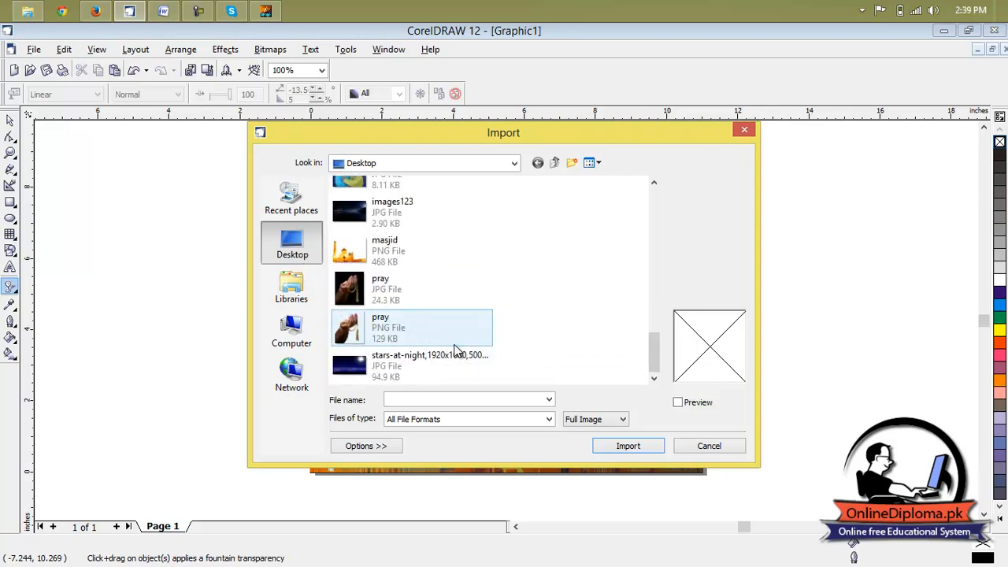
pyautogui.scroll(8, 455, 350)
pyautogui.doubleClick(399, 270)
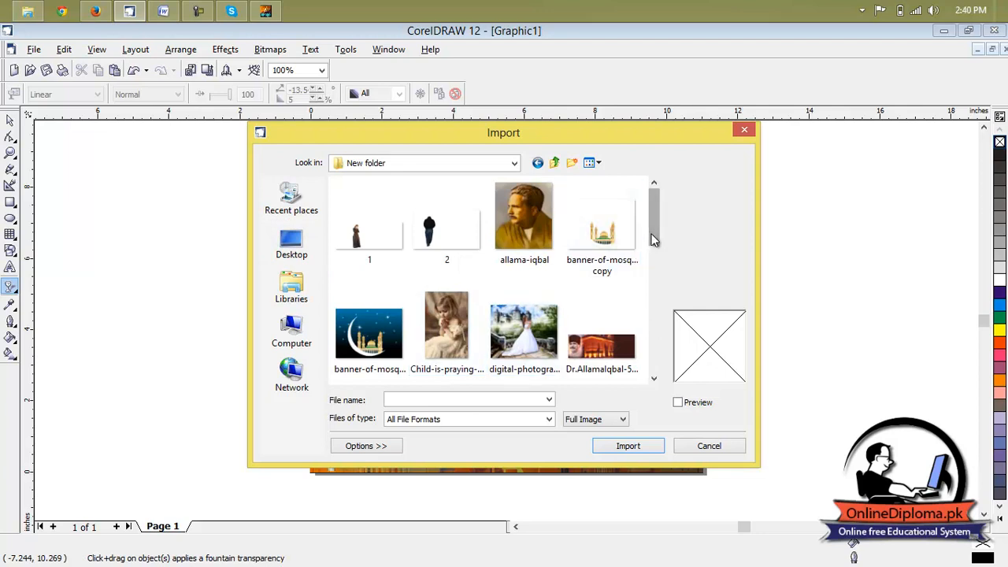
pyautogui.click(602, 232)
pyautogui.click(643, 447)
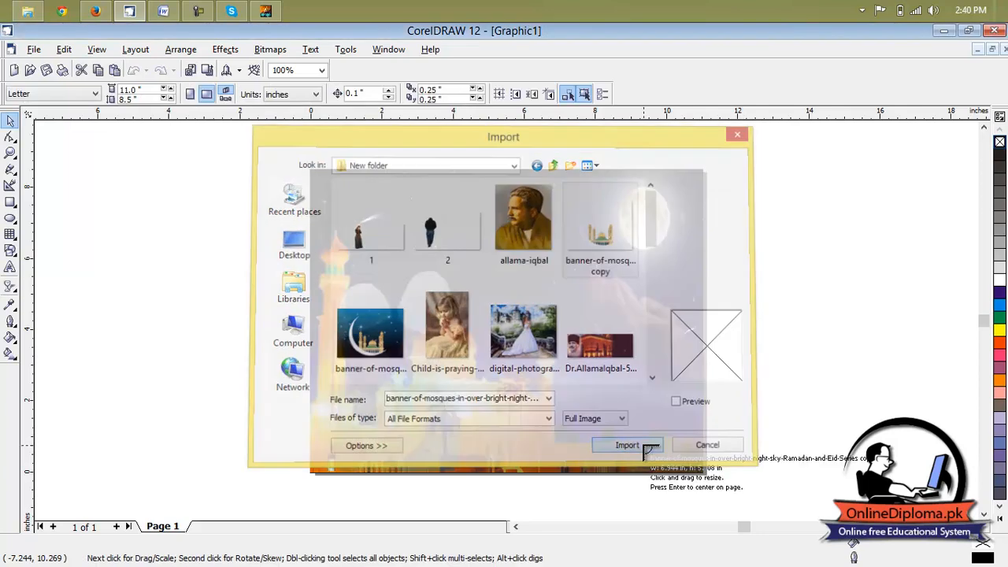
pyautogui.moveTo(345, 300); pyautogui.dragTo(416, 352)
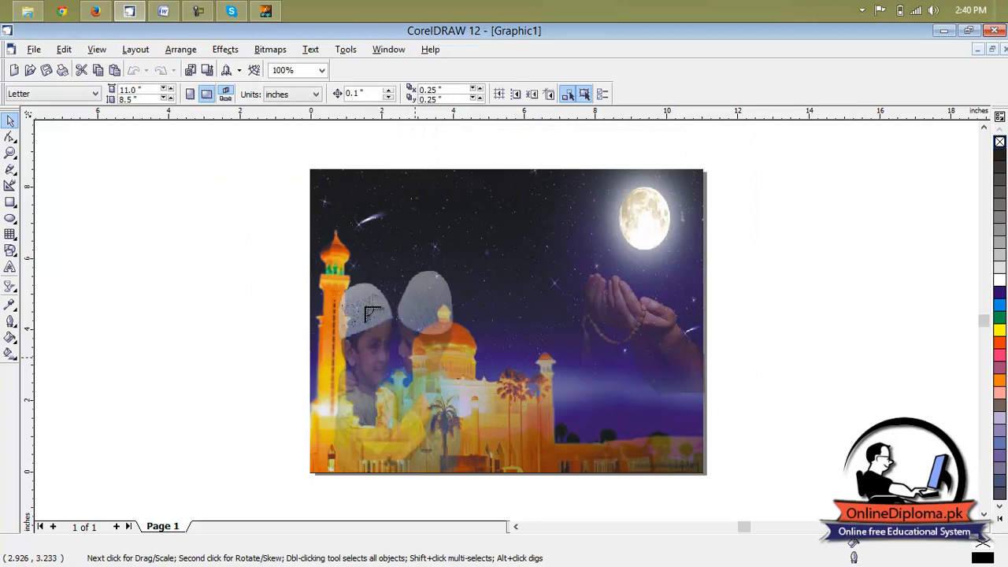
# Step: Resize the crescent-and-mosque picture to about 3.27 by 2.45 inches and position it in the page's upper left area
pyautogui.moveTo(304, 261); pyautogui.dragTo(374, 216)
pyautogui.click(479, 252)
pyautogui.moveTo(534, 148); pyautogui.dragTo(470, 192)
pyautogui.moveTo(387, 256); pyautogui.dragTo(393, 221)
pyautogui.moveTo(478, 158); pyautogui.dragTo(457, 192)
pyautogui.moveTo(389, 232)
pyautogui.mouseDown()
pyautogui.moveTo(373, 238)
pyautogui.moveTo(395, 220)
pyautogui.mouseUp()
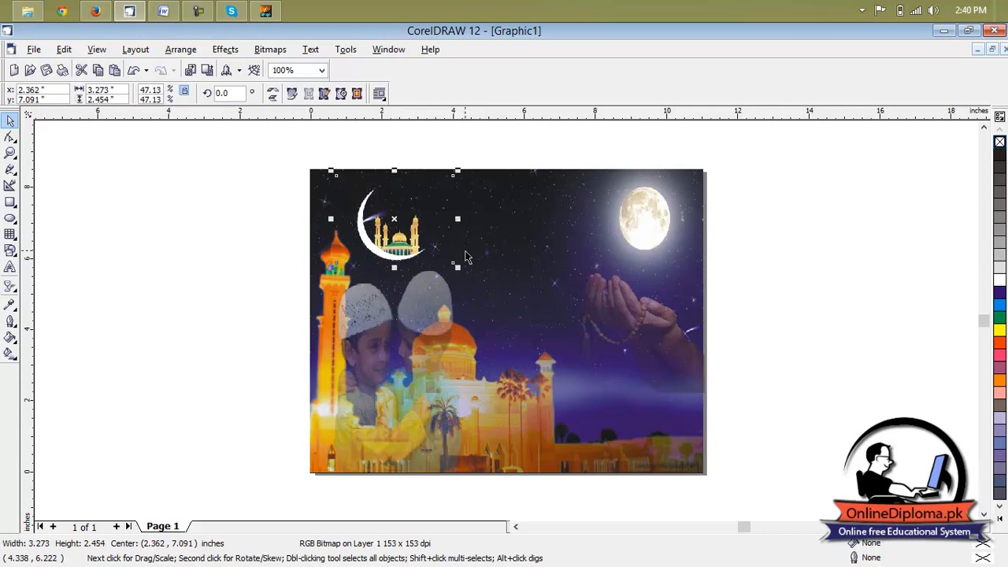
# Step: Apply a linear transparency to the crescent-and-mosque picture, running from above the page at its upper right to its lower left outside the page
pyautogui.click(10, 287)
pyautogui.moveTo(495, 169); pyautogui.dragTo(245, 302)
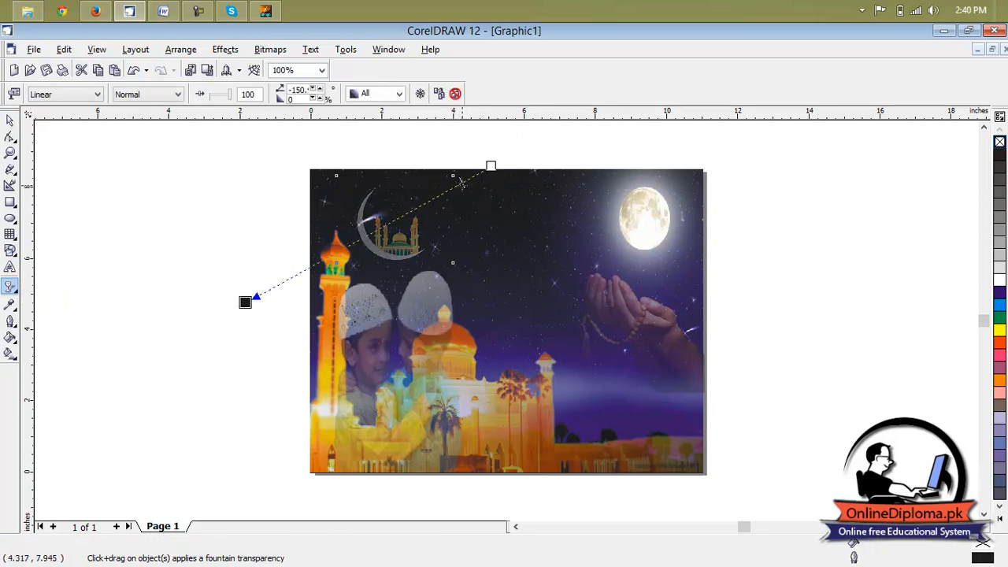
pyautogui.moveTo(504, 161)
pyautogui.mouseDown()
pyautogui.moveTo(514, 153)
pyautogui.moveTo(289, 262)
pyautogui.mouseUp()
pyautogui.moveTo(489, 163); pyautogui.dragTo(530, 152)
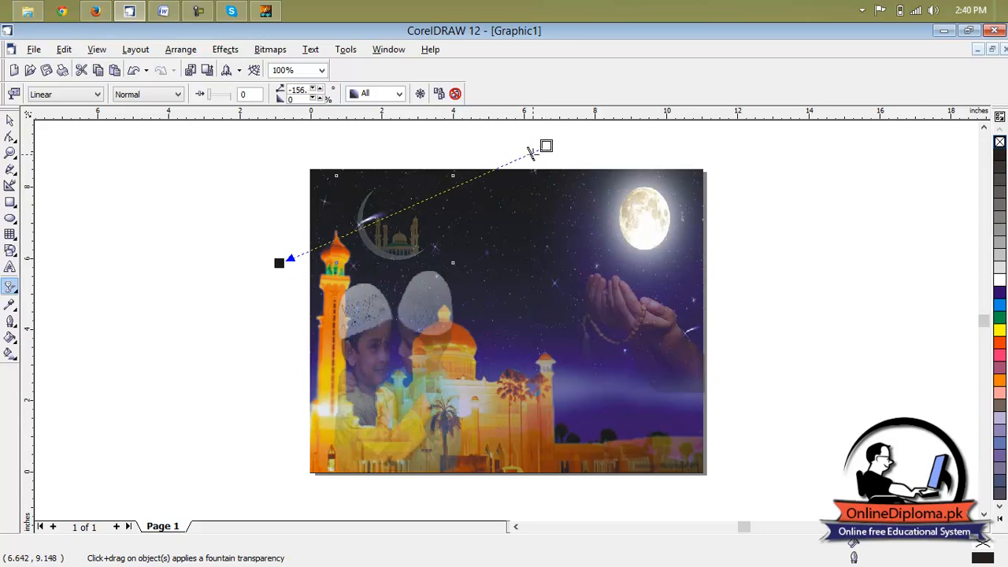
pyautogui.click(516, 162)
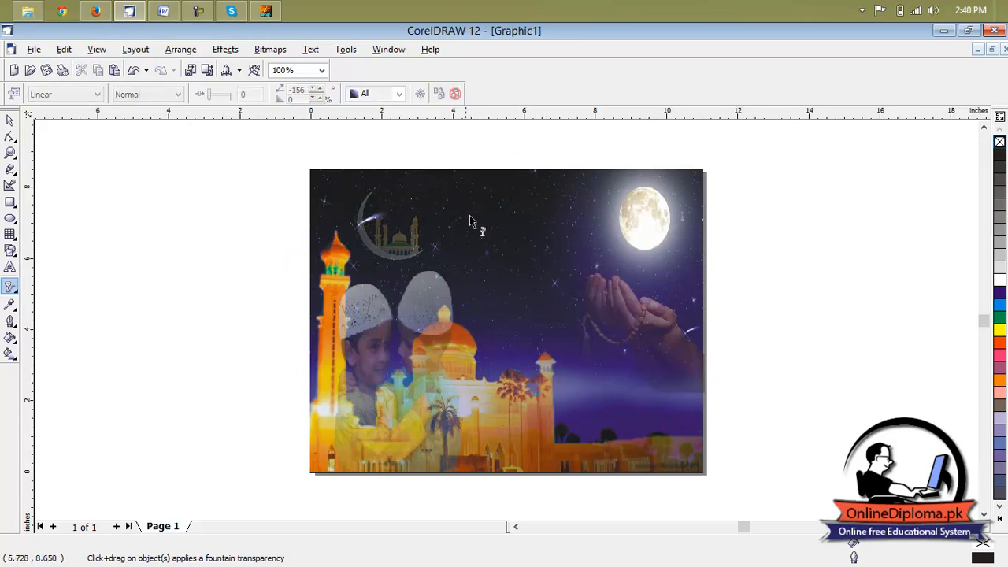
# Step: Enlarge the crescent-and-mosque picture slightly downward and to the right, so it reaches the boys' caps
pyautogui.click(423, 253)
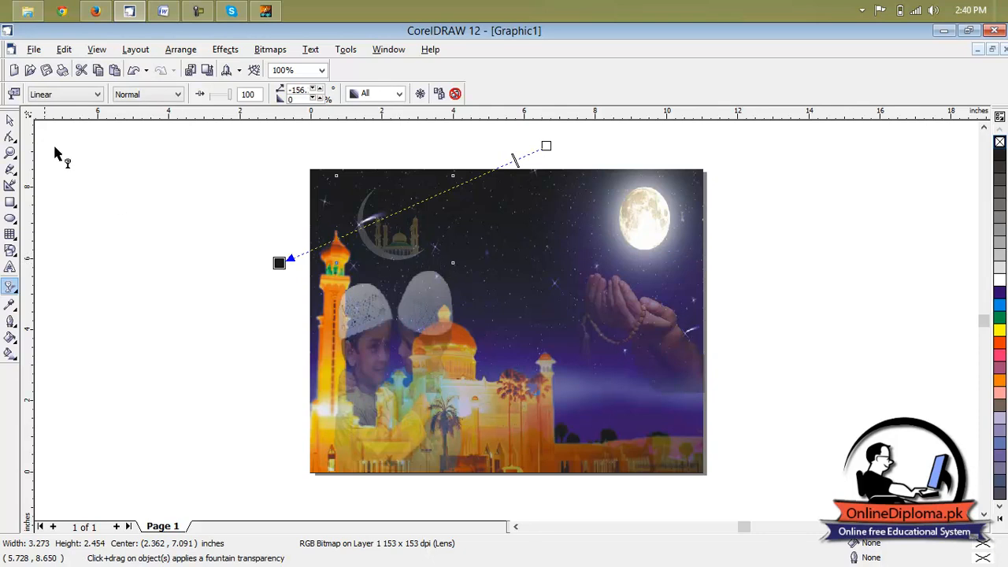
pyautogui.click(9, 120)
pyautogui.moveTo(457, 267); pyautogui.dragTo(488, 348)
pyautogui.click(190, 258)
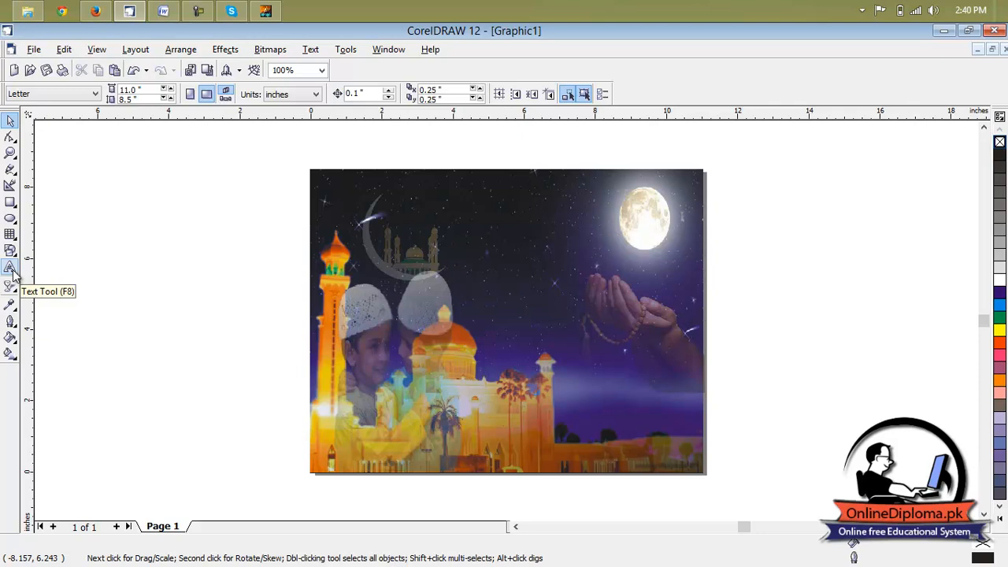
# Step: Import the roses image "f" with the Eid Mubarak banner from New folder and place it across the mosque
pyautogui.hotkey('ctrl', 'i')
pyautogui.moveTo(655, 227); pyautogui.dragTo(655, 262)
pyautogui.click(369, 307)
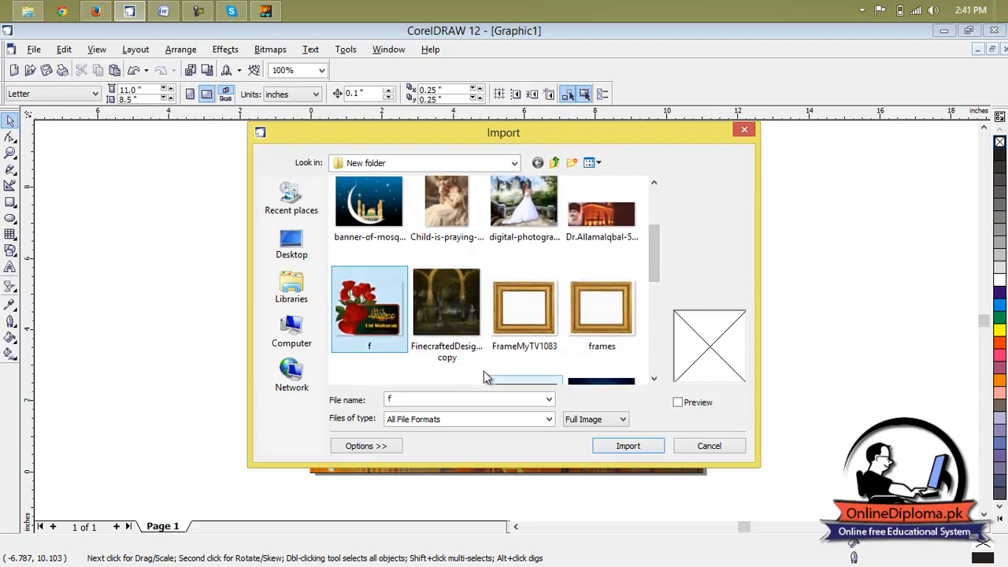
pyautogui.click(630, 445)
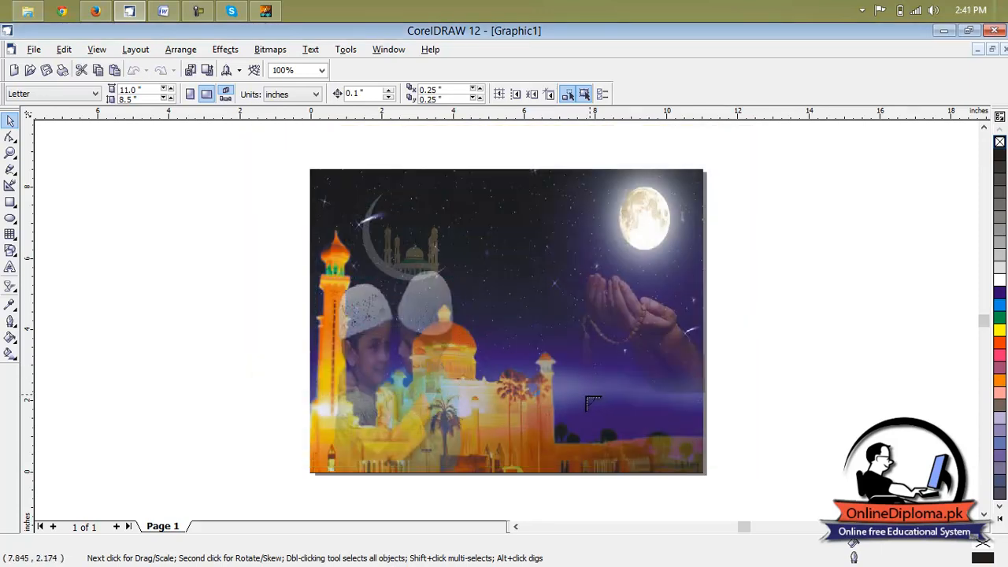
pyautogui.moveTo(316, 277); pyautogui.dragTo(591, 396)
# Step: Shrink the roses and Eid Mubarak banner to about 5.02 inches wide and place it in the page's lower right corner
pyautogui.moveTo(401, 343); pyautogui.dragTo(494, 249)
pyautogui.moveTo(556, 241); pyautogui.dragTo(658, 241)
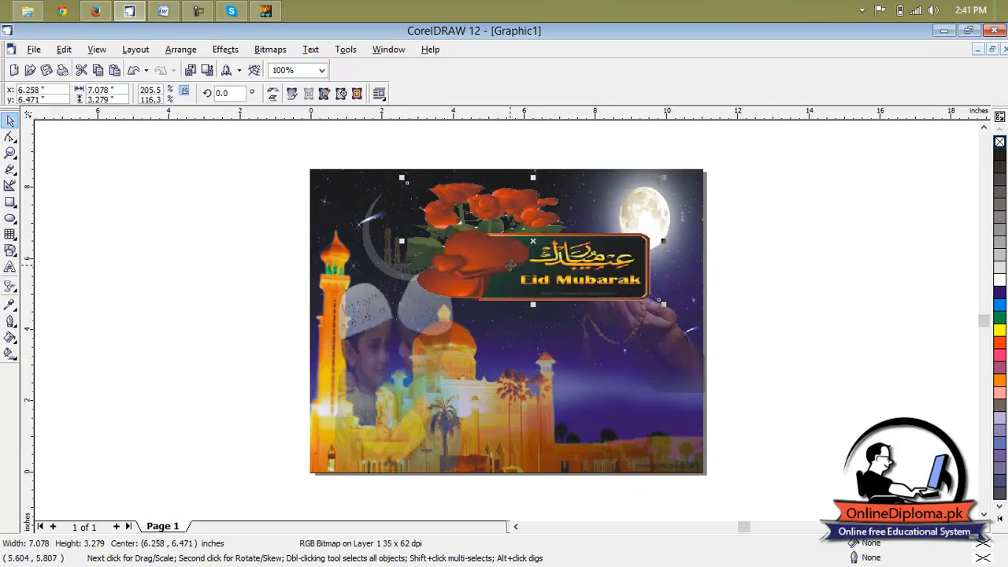
pyautogui.moveTo(524, 263); pyautogui.dragTo(451, 419)
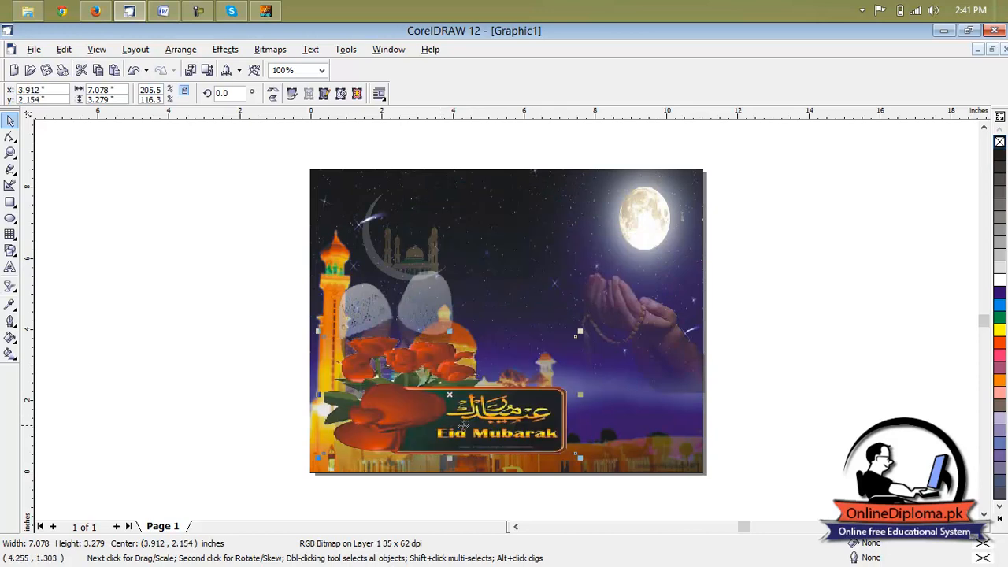
pyautogui.moveTo(476, 362); pyautogui.dragTo(499, 237)
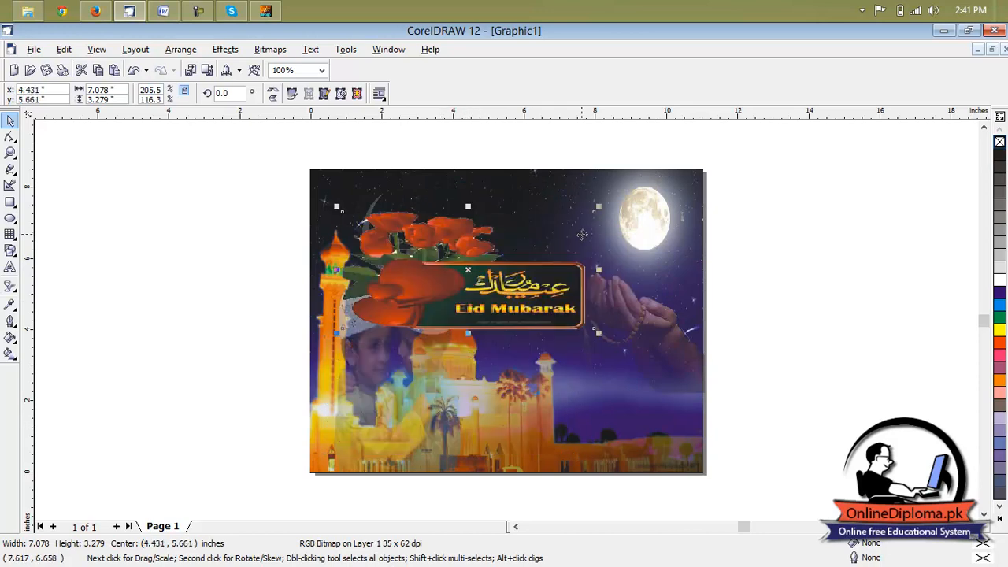
pyautogui.moveTo(599, 209); pyautogui.dragTo(524, 243)
pyautogui.moveTo(604, 391); pyautogui.dragTo(669, 432)
pyautogui.click(711, 419)
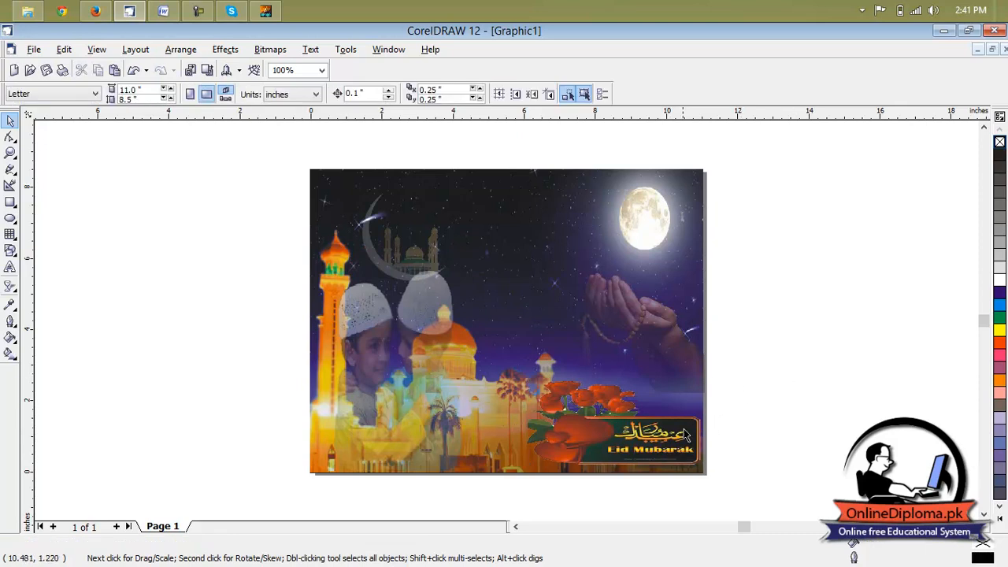
# Step: Stretch the roses and Eid Mubarak banner to about 3.05 inches tall and nudge it inside the page's lower right corner
pyautogui.click(650, 444)
pyautogui.moveTo(616, 376); pyautogui.dragTo(611, 362)
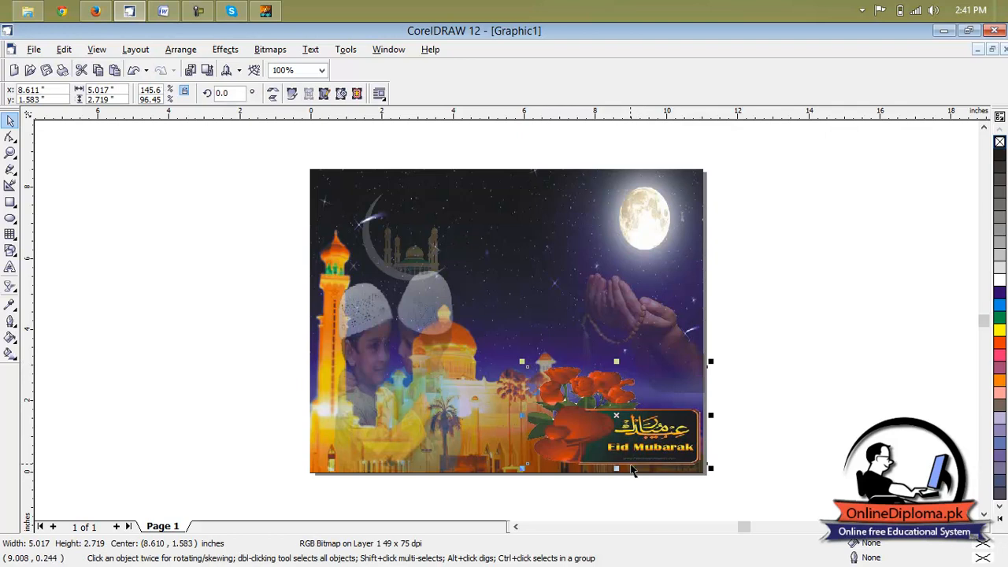
pyautogui.moveTo(615, 468); pyautogui.dragTo(616, 481)
pyautogui.moveTo(637, 440); pyautogui.dragTo(632, 430)
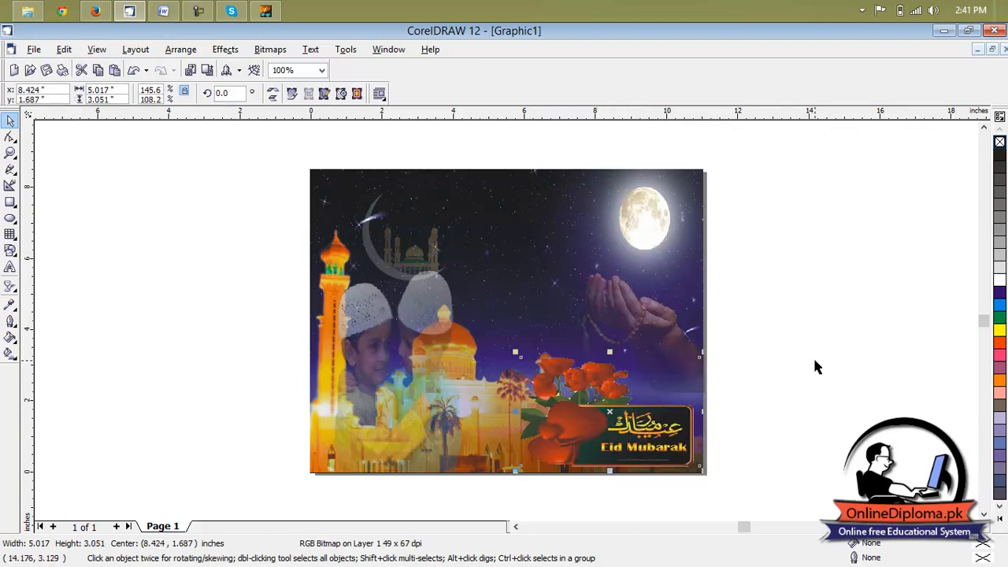
pyautogui.click(815, 362)
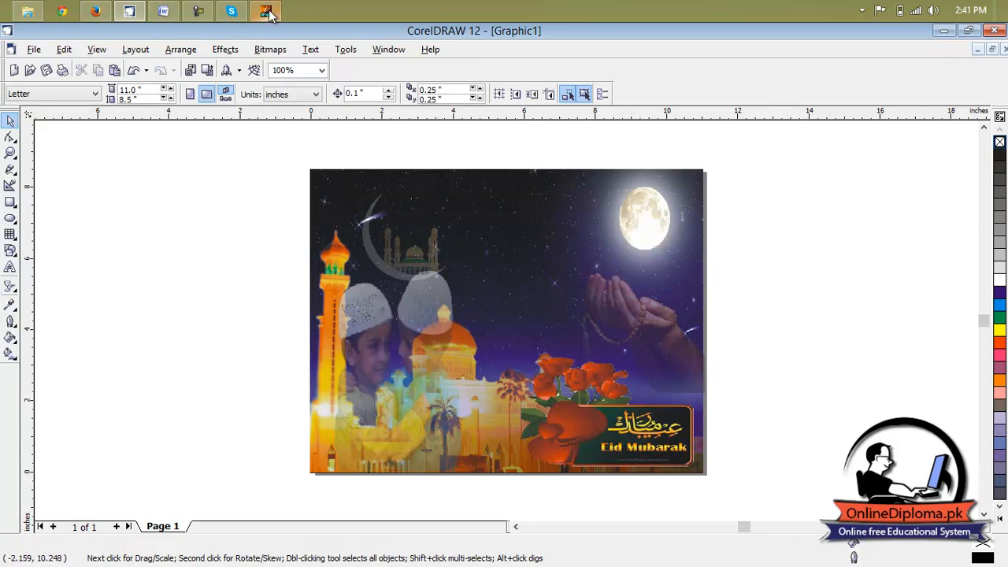
# Step: Switch to InPage, copy the Urdu "عید مبارک" text box, and paste it into the CorelDRAW drawing
pyautogui.moveTo(270, 16)
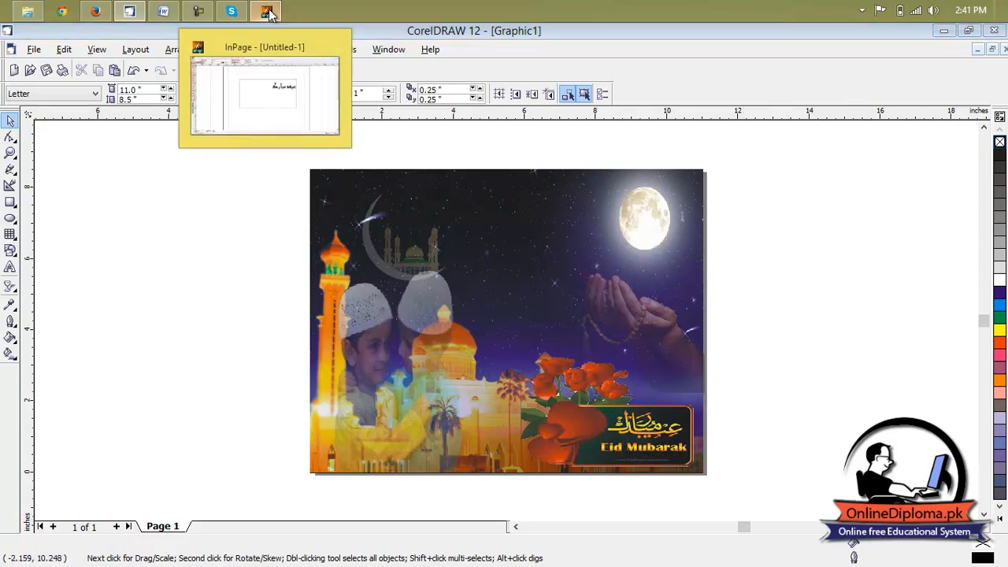
pyautogui.click(267, 14)
pyautogui.click(12, 97)
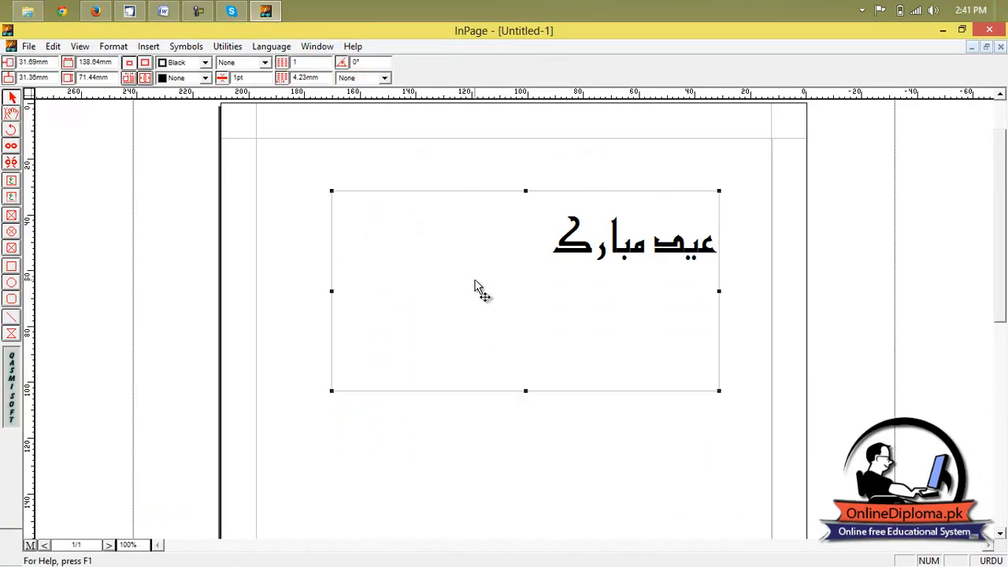
pyautogui.click(132, 13)
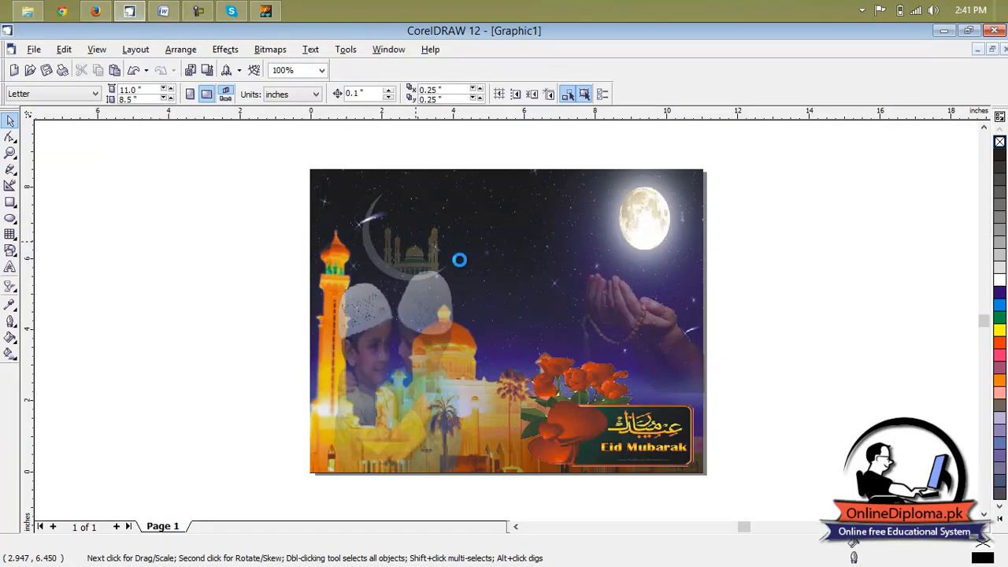
pyautogui.hotkey('ctrl', 'v')
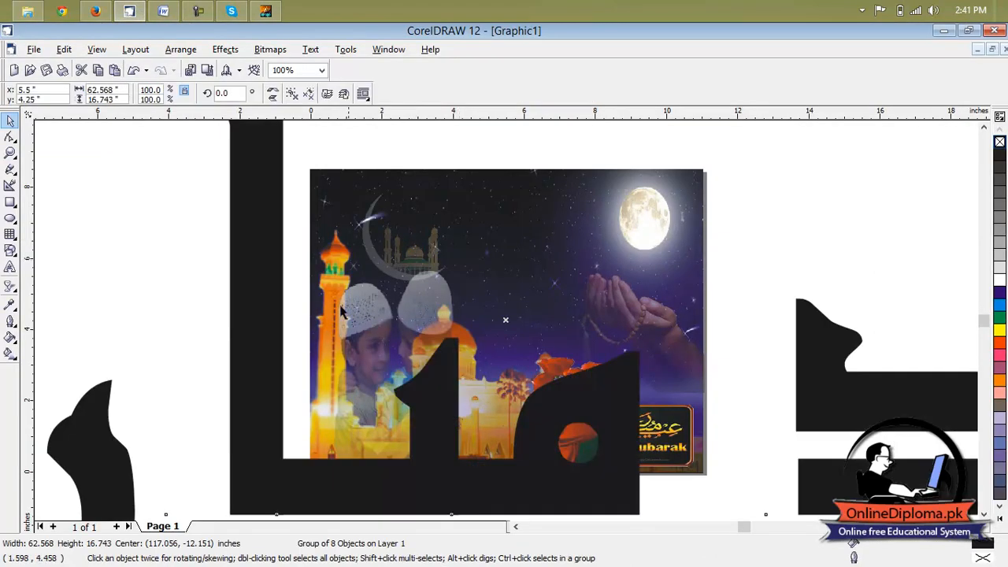
# Step: Scale the pasted Urdu greeting down to about 6.08 by 1.63 inches and place it across the upper part of the page
pyautogui.scroll(-3, 275, 276)
pyautogui.scroll(-1, 275, 284)
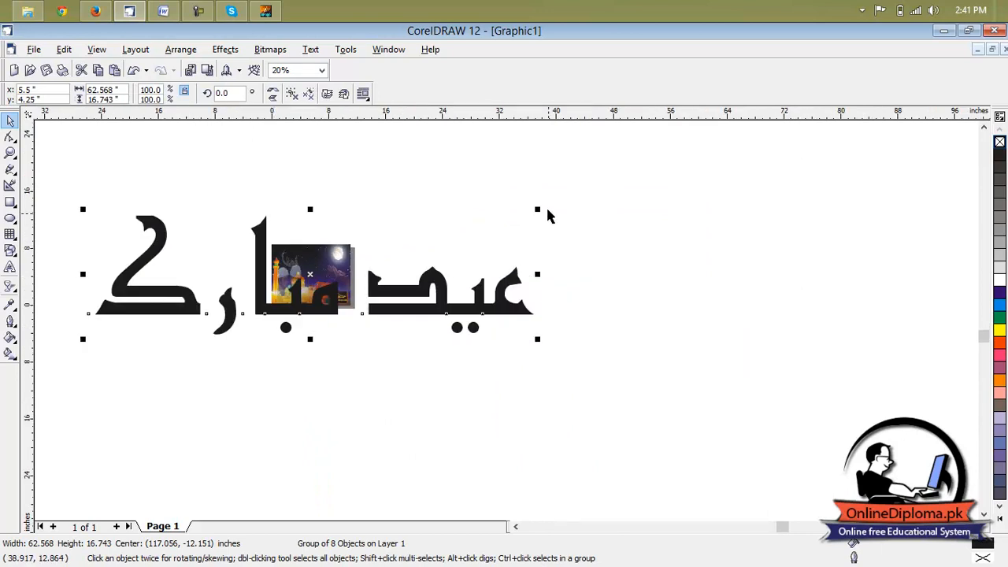
pyautogui.moveTo(536, 207); pyautogui.dragTo(174, 315)
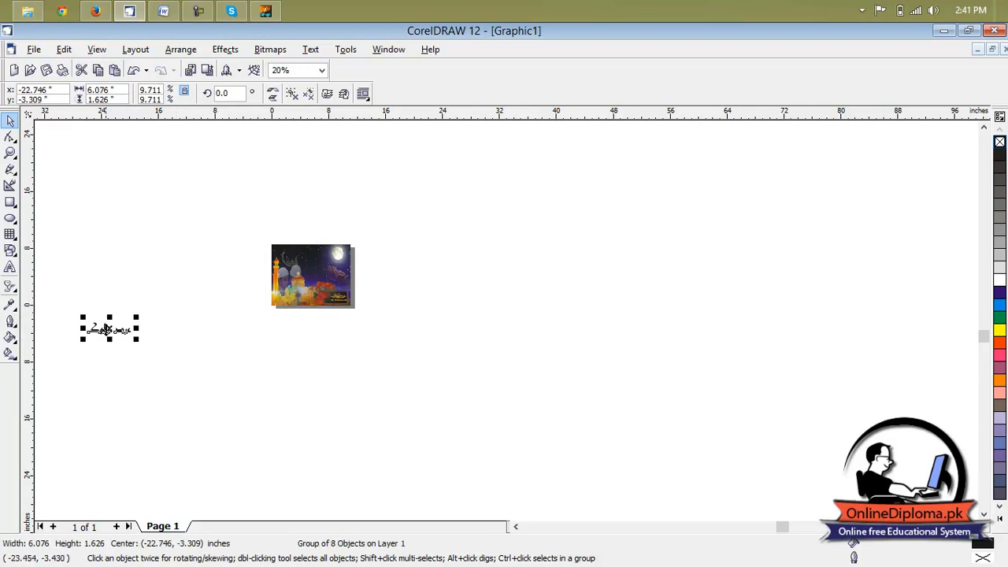
pyautogui.moveTo(312, 258); pyautogui.dragTo(310, 255)
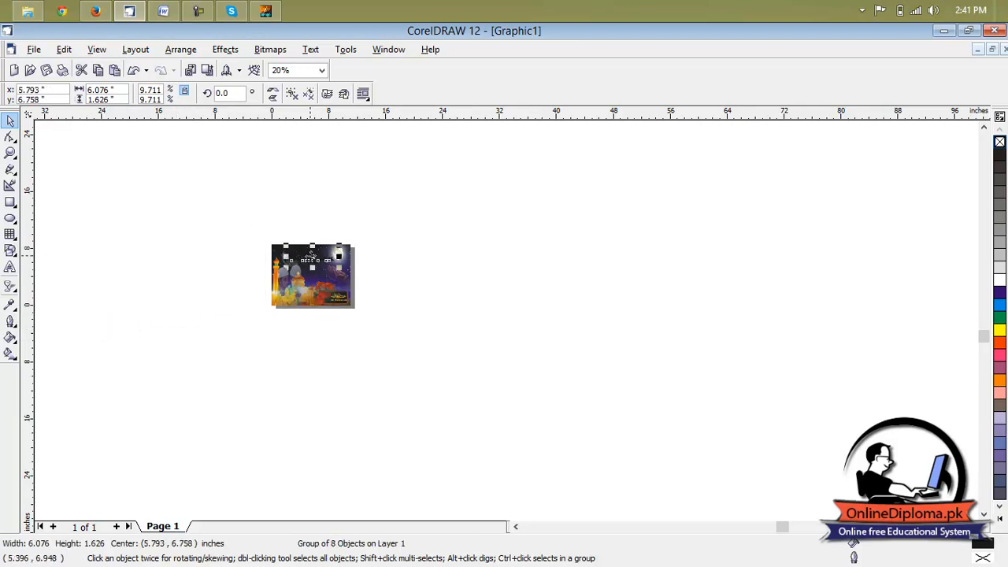
# Step: Move the Urdu greeting clear of the moon and give it a white fill with a blue outline
pyautogui.scroll(6, 311, 257)
pyautogui.scroll(2, 307, 258)
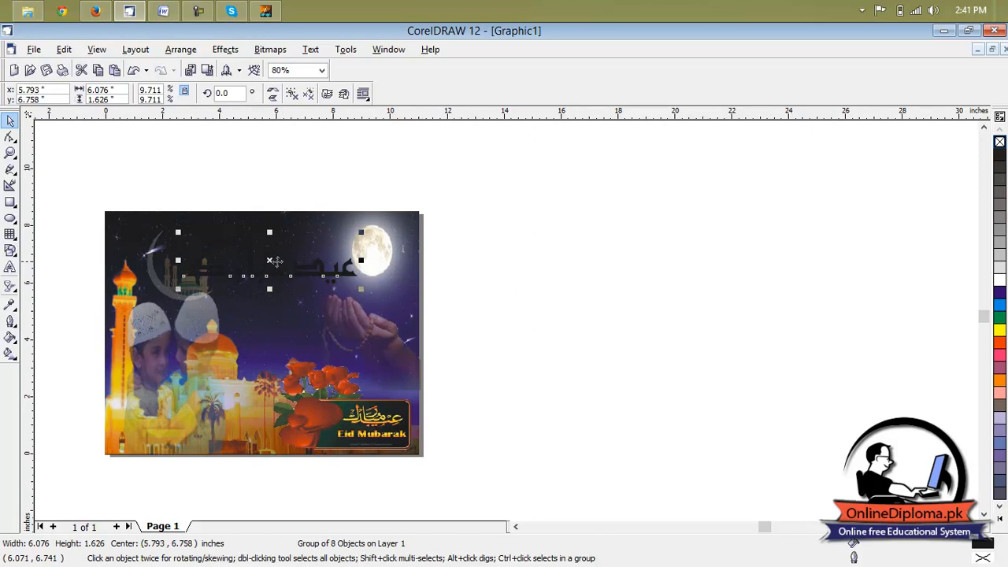
pyautogui.moveTo(382, 226); pyautogui.dragTo(242, 248)
pyautogui.click(1001, 307)
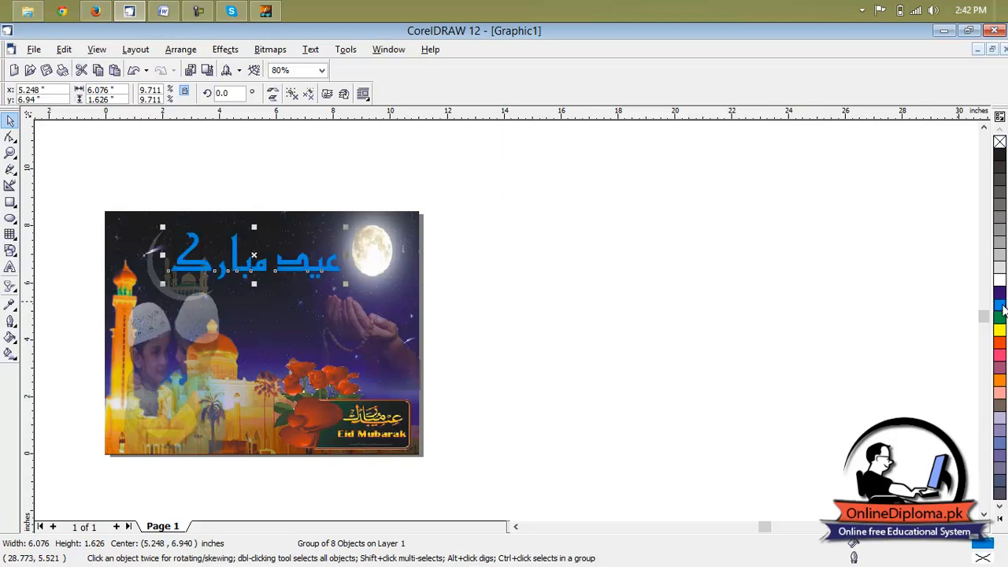
pyautogui.click(999, 281)
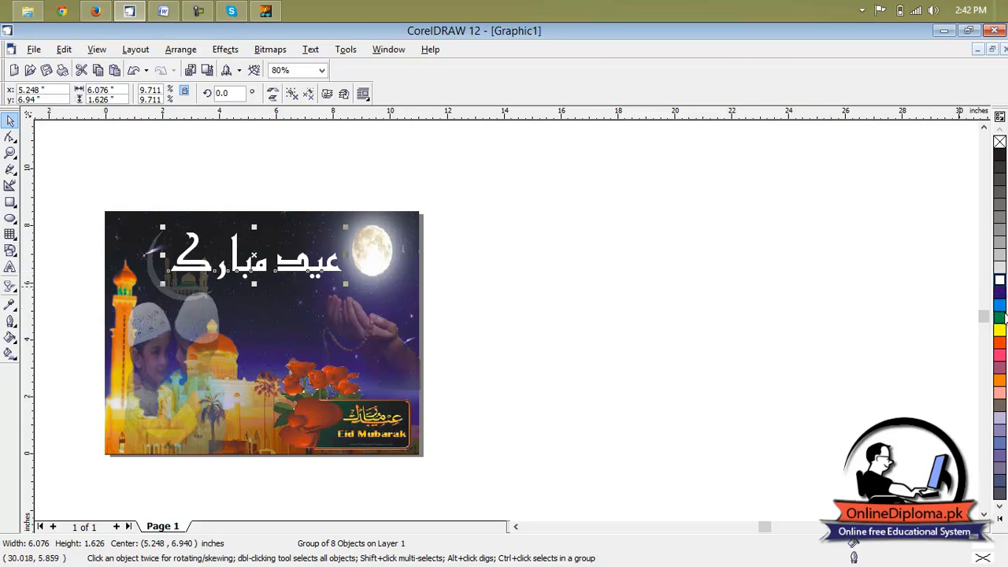
pyautogui.rightClick(999, 307)
pyautogui.click(669, 313)
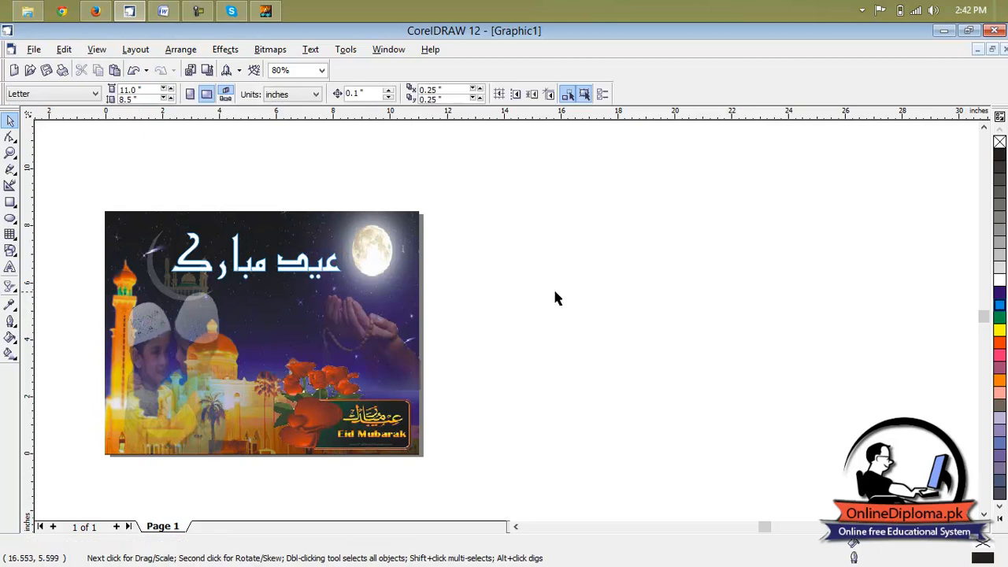
# Step: Stretch the Urdu greeting to about 2.49 inches tall and nudge it into place between the crescent and the moon
pyautogui.scroll(1, 220, 270)
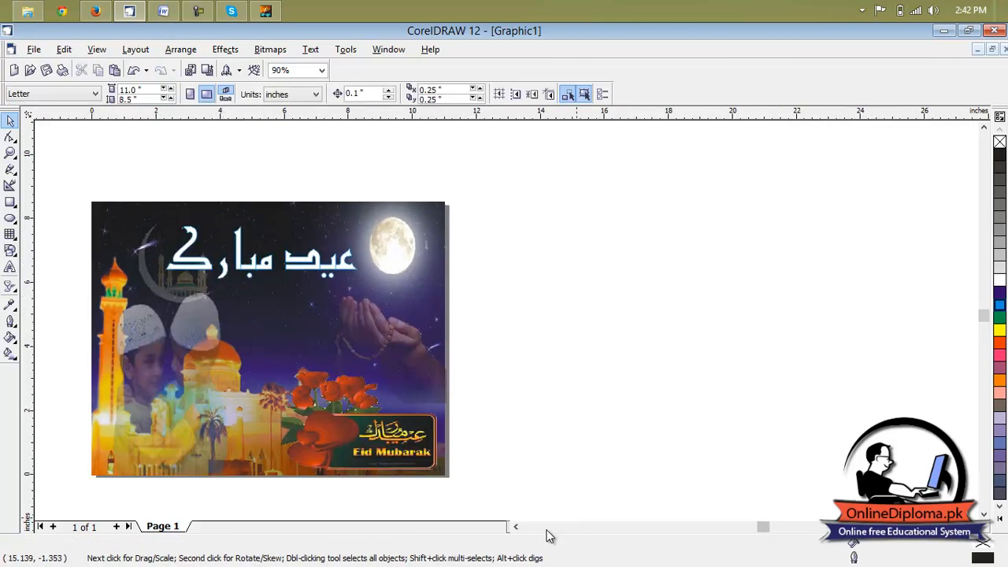
pyautogui.click(515, 526)
pyautogui.click(516, 526)
pyautogui.click(568, 270)
pyautogui.moveTo(542, 281); pyautogui.dragTo(544, 310)
pyautogui.moveTo(542, 268); pyautogui.dragTo(540, 264)
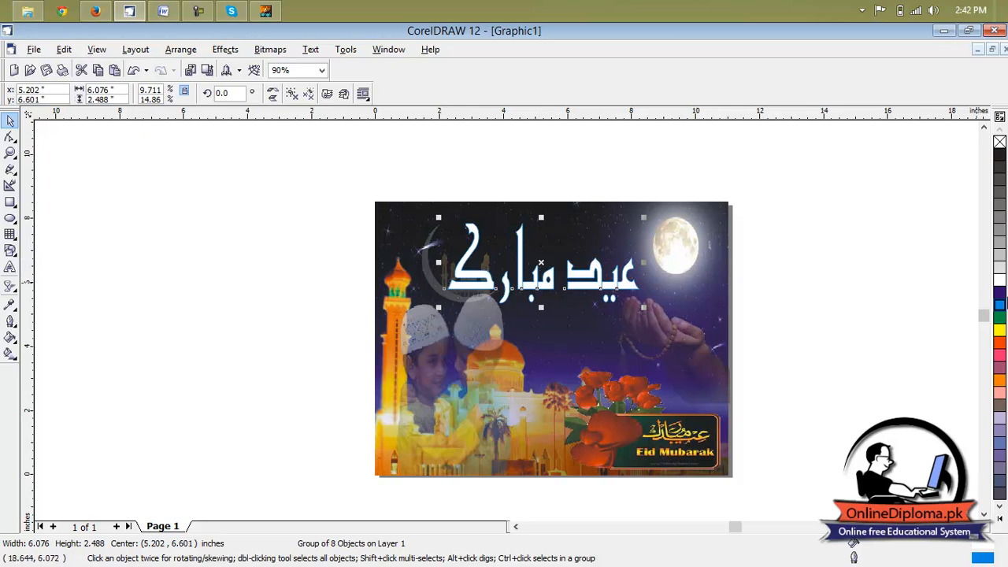
pyautogui.click(850, 316)
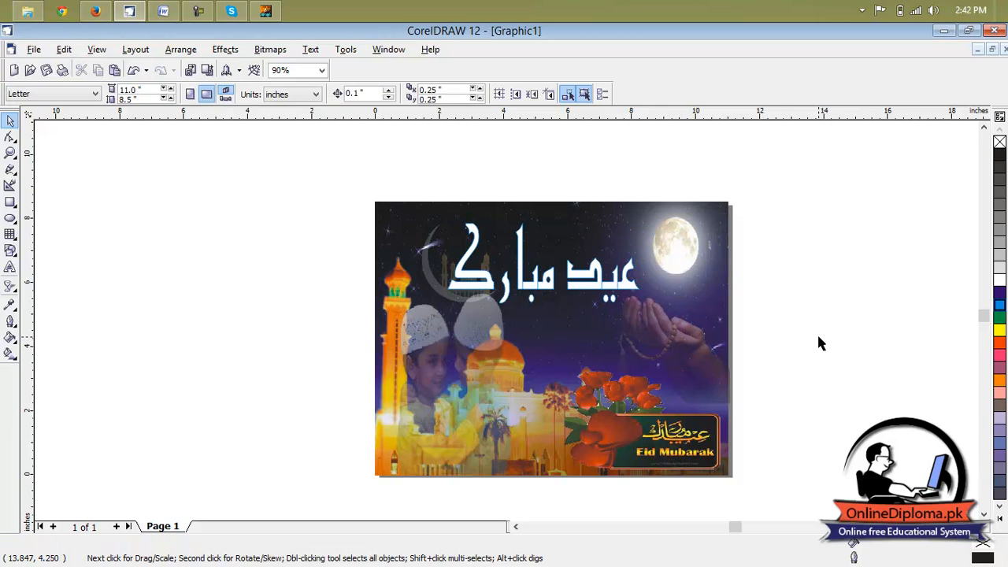